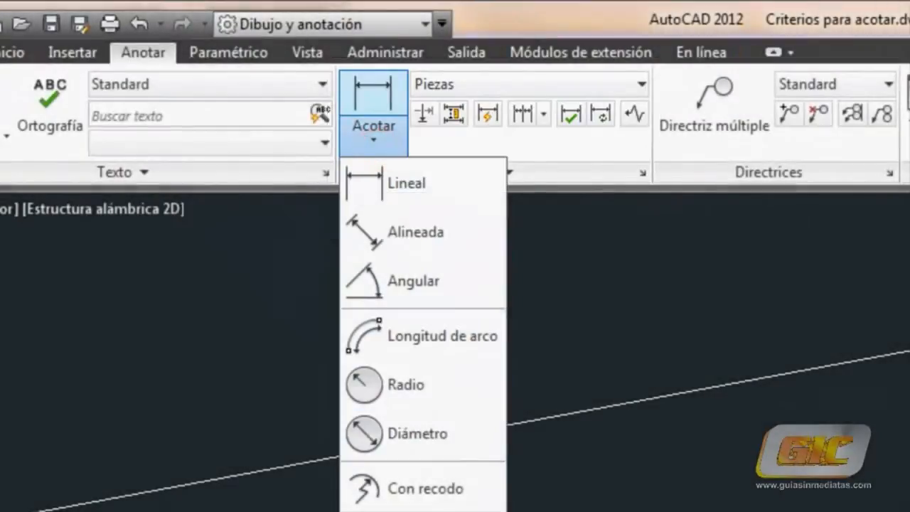
left_click(570, 268)
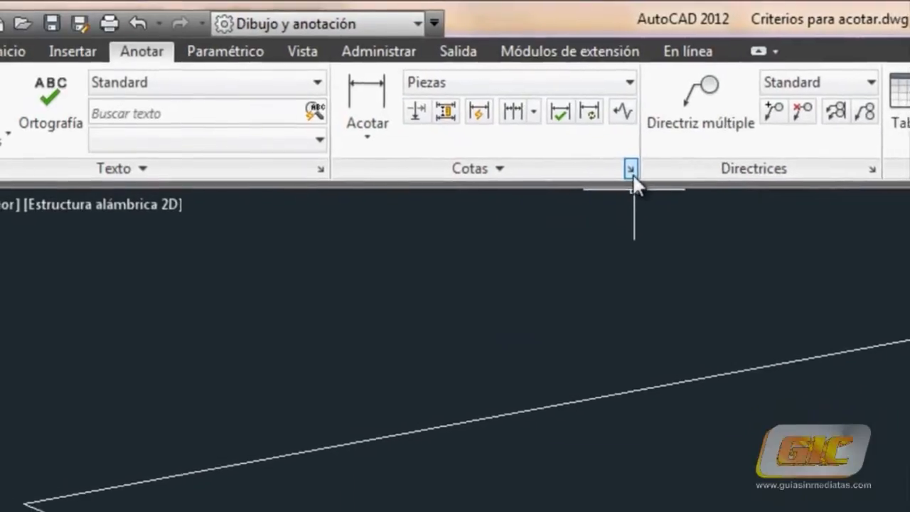
left_click(630, 170)
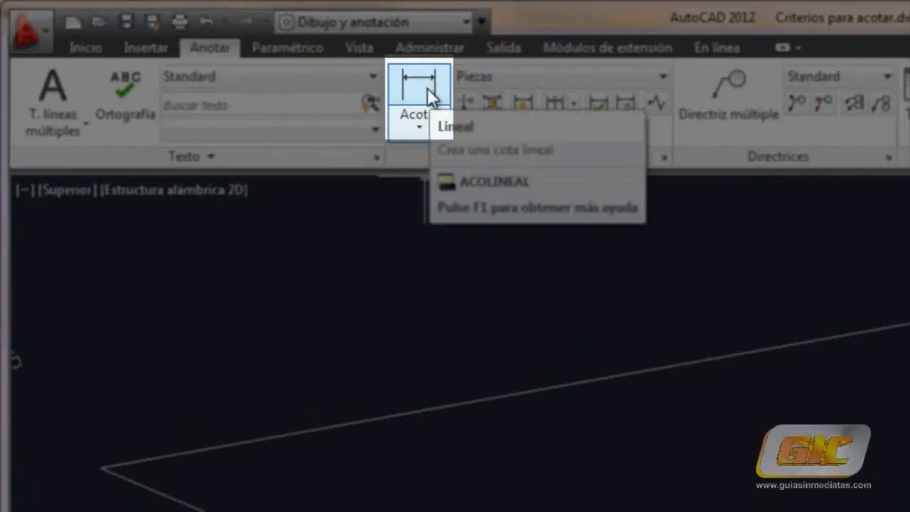
Add a linear dimension to the polygon's lower horizontal edge by its two endpoints, placing the dimension line below the edge.
left_click(419, 128)
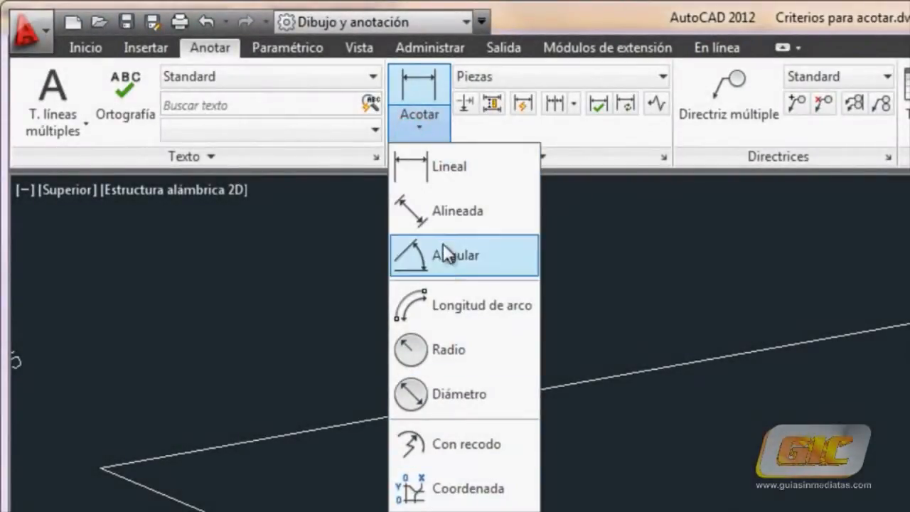
left_click(451, 166)
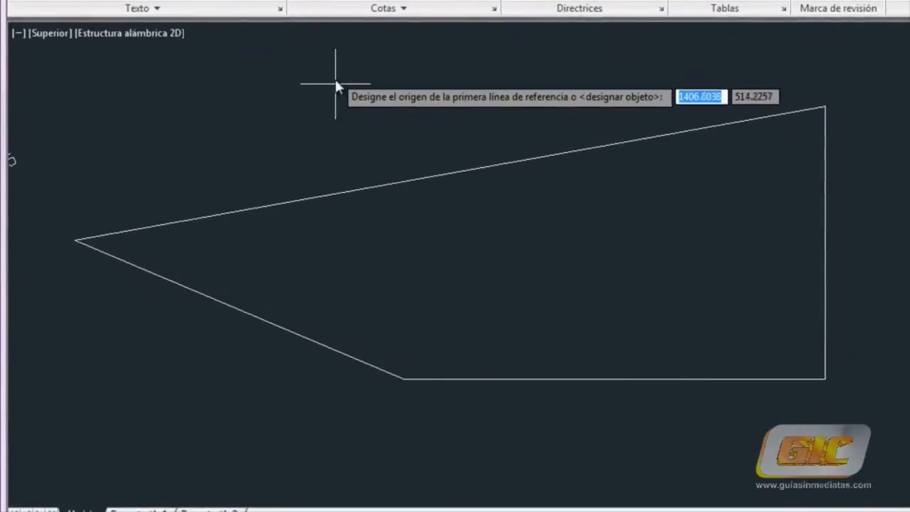
left_click(404, 380)
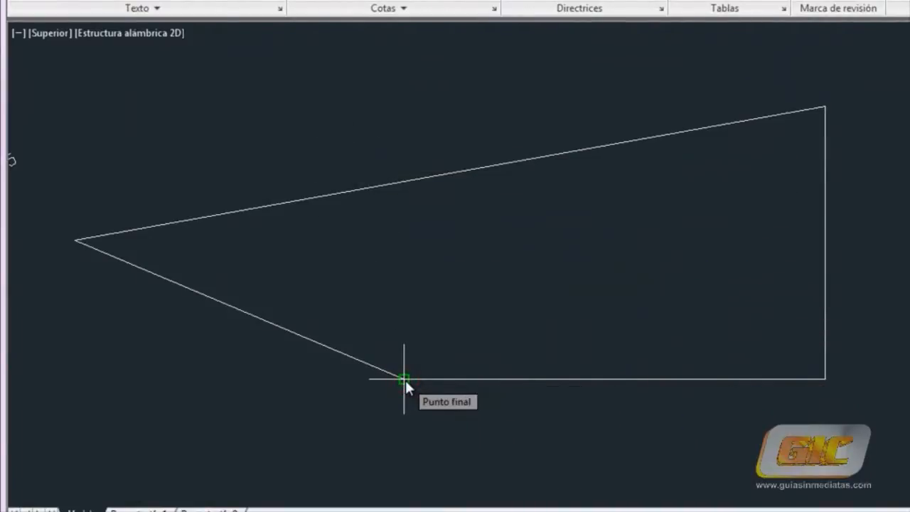
left_click(824, 379)
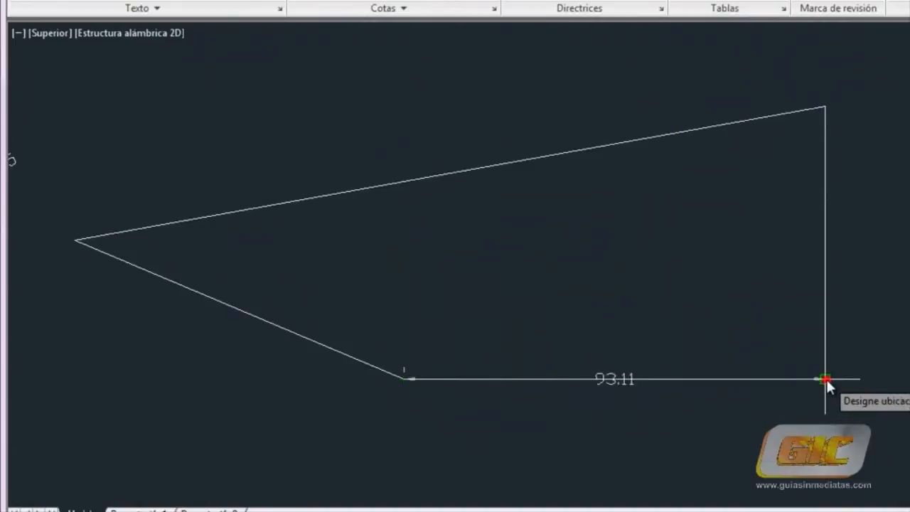
left_click(824, 420)
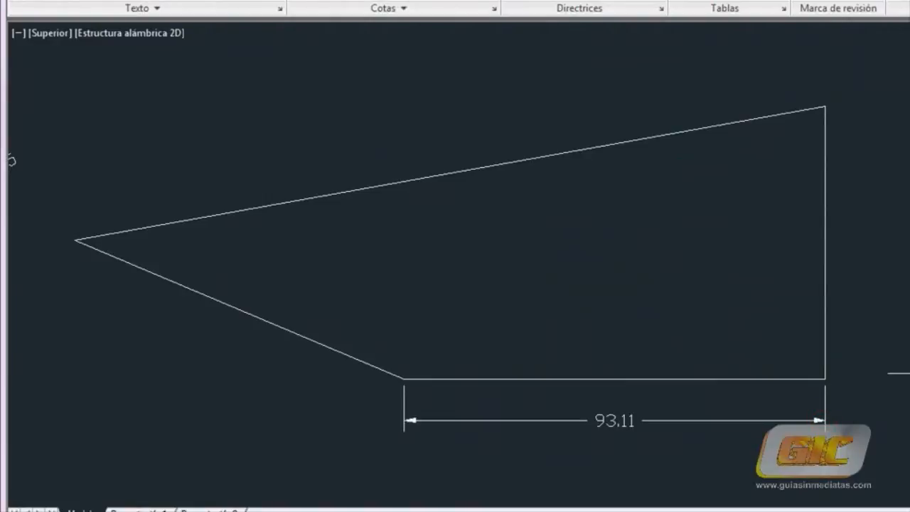
left_click(772, 412)
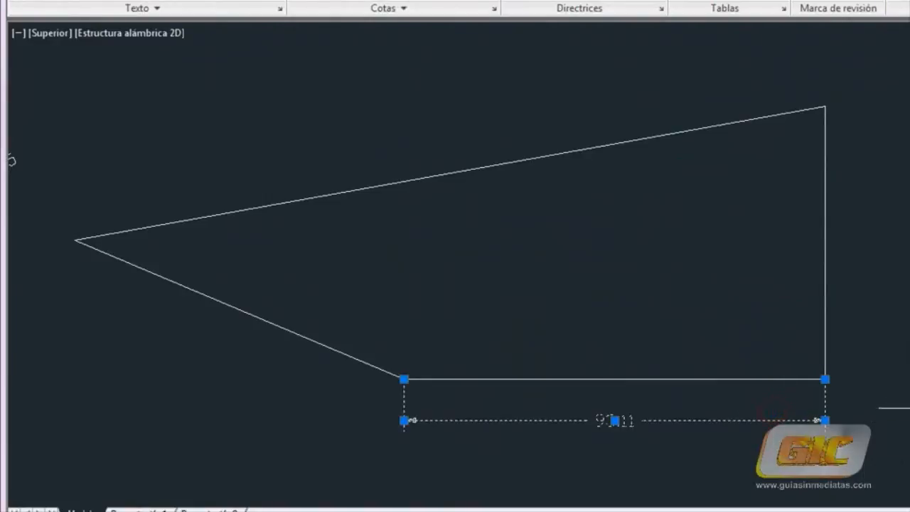
key("Escape")
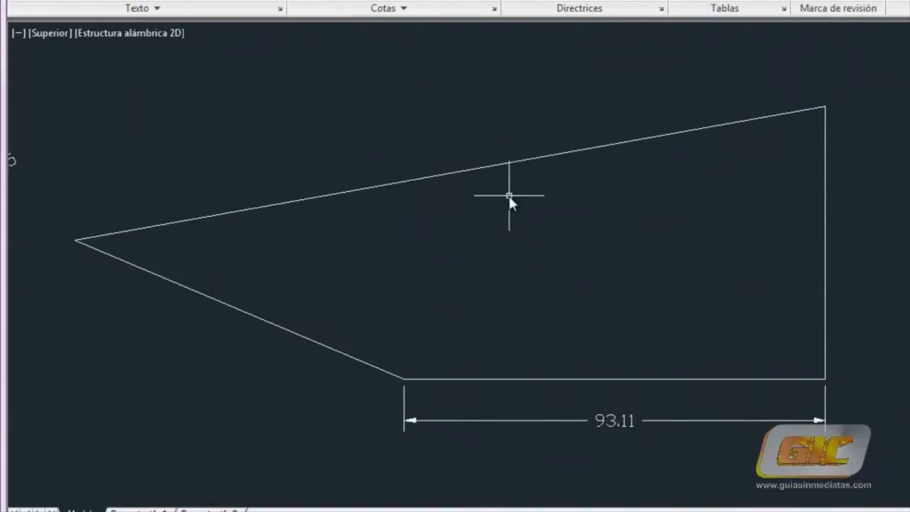
Add a linear dimension to the polygon's vertical edge using the select-object option, placing it outside the shape.
left_click(376, 2)
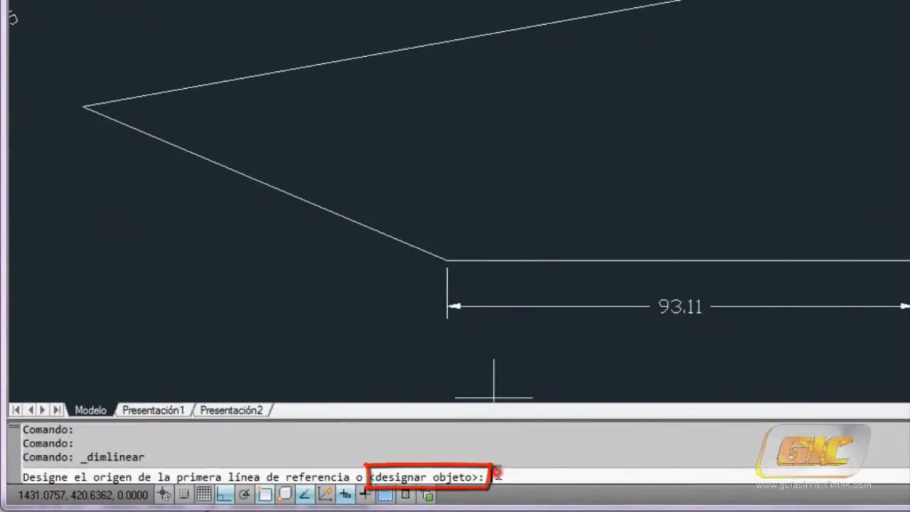
key("Return")
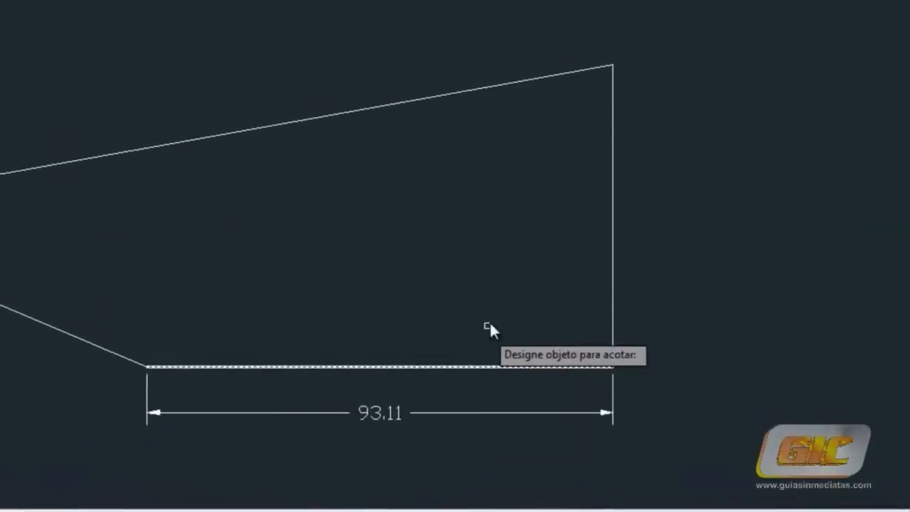
left_click(606, 206)
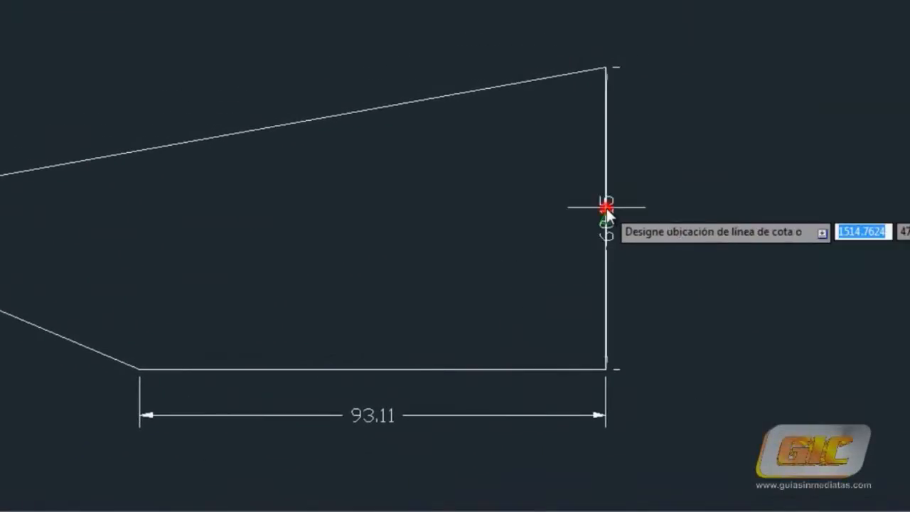
left_click(669, 207)
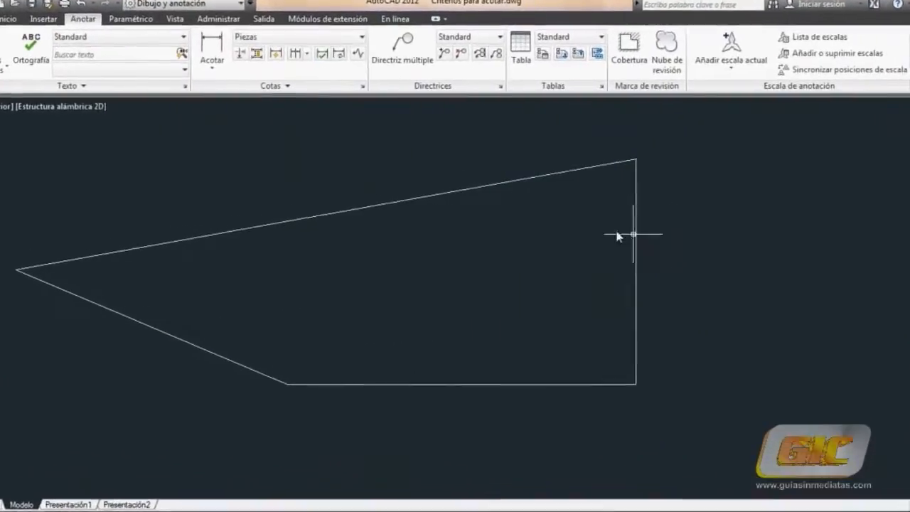
Create a linear dimension below the polygon's lower horizontal edge, using the multiline text option to append "metros" to the measured value.
left_click(199, 43)
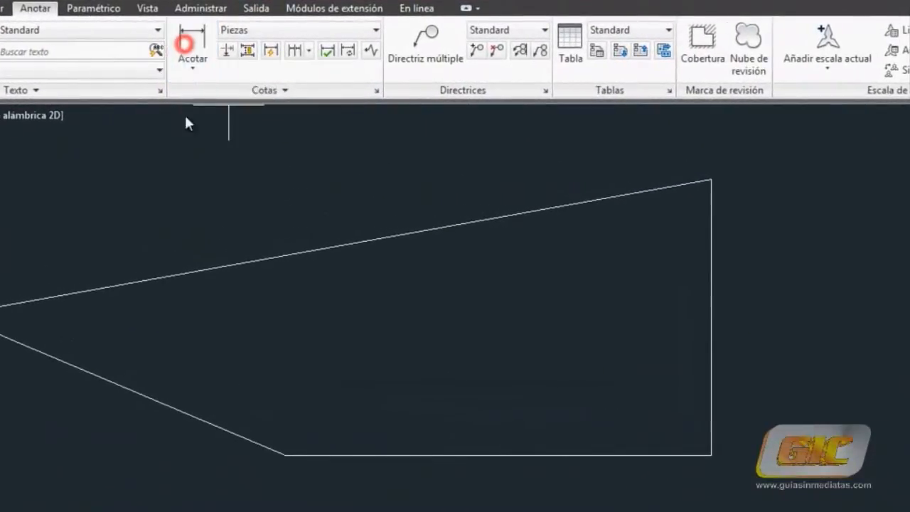
left_click(284, 455)
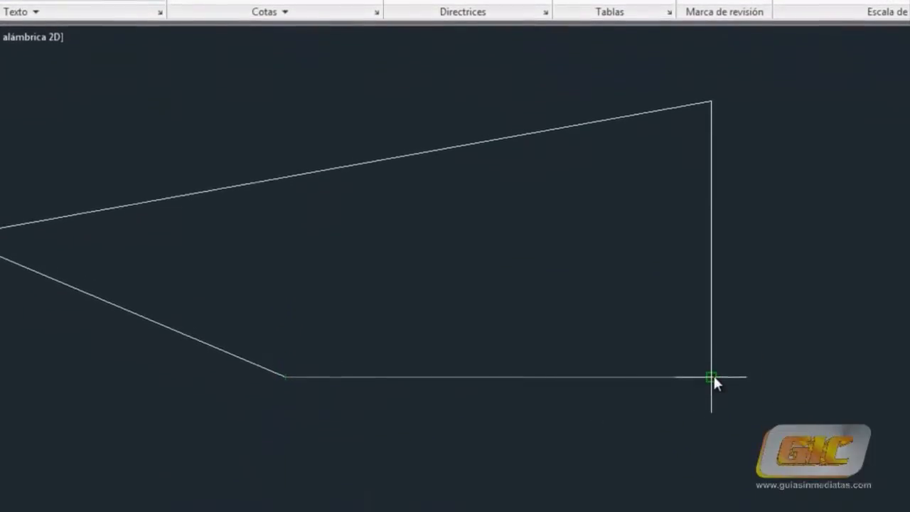
left_click(711, 427)
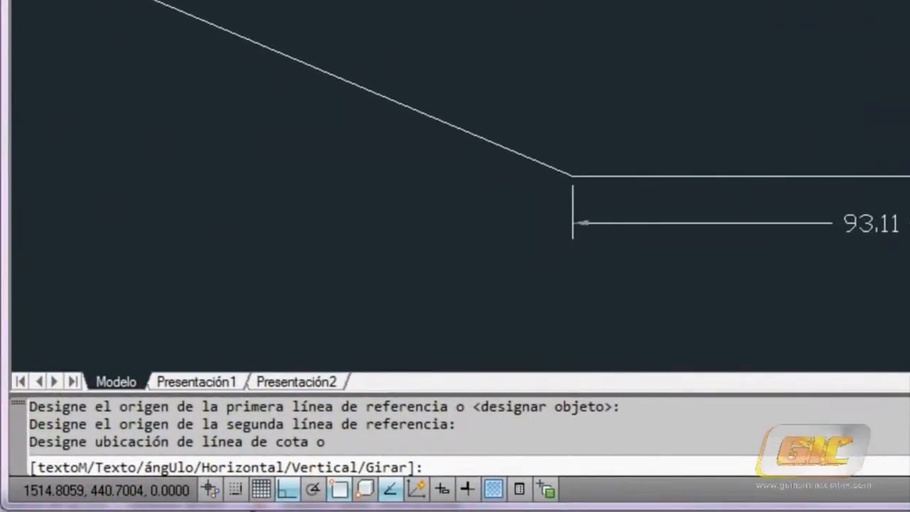
type("M")
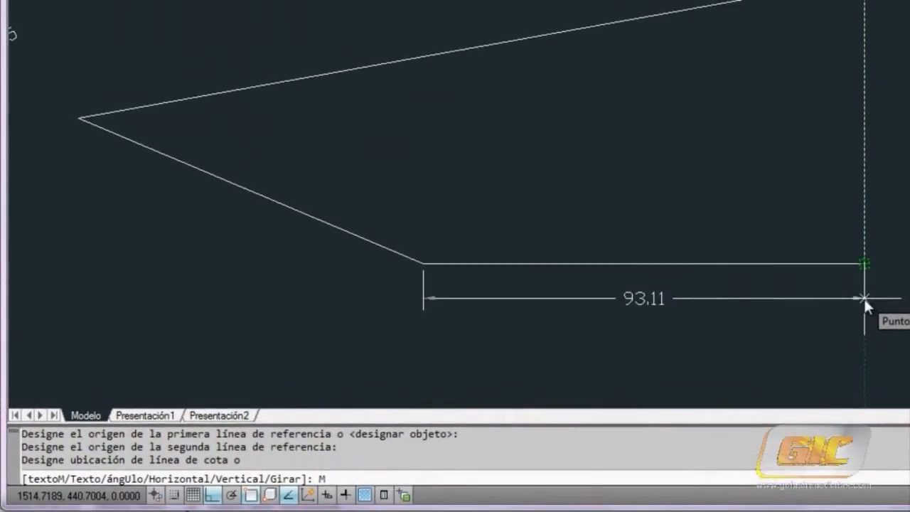
key("Return")
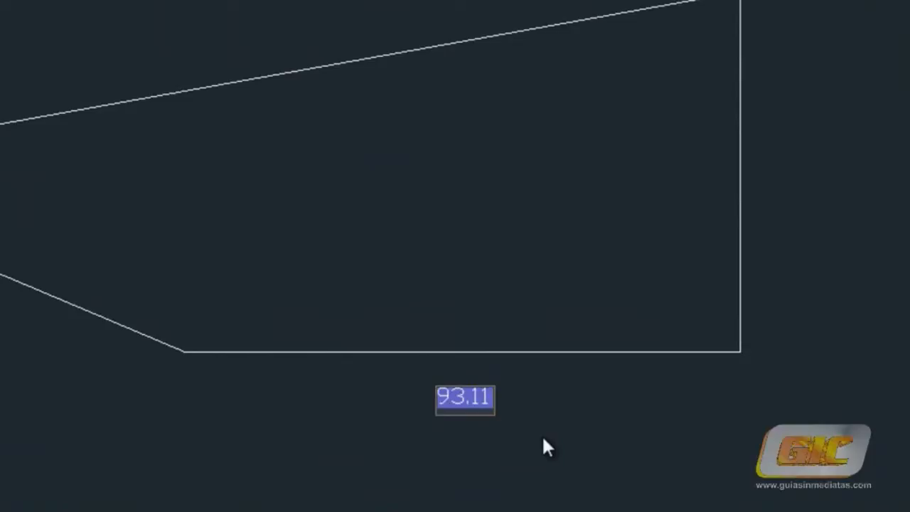
type("metr")
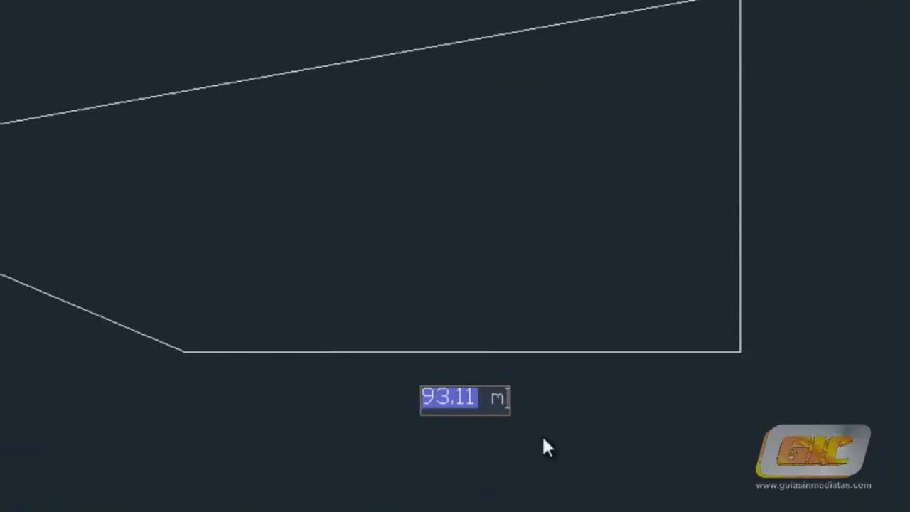
type("os")
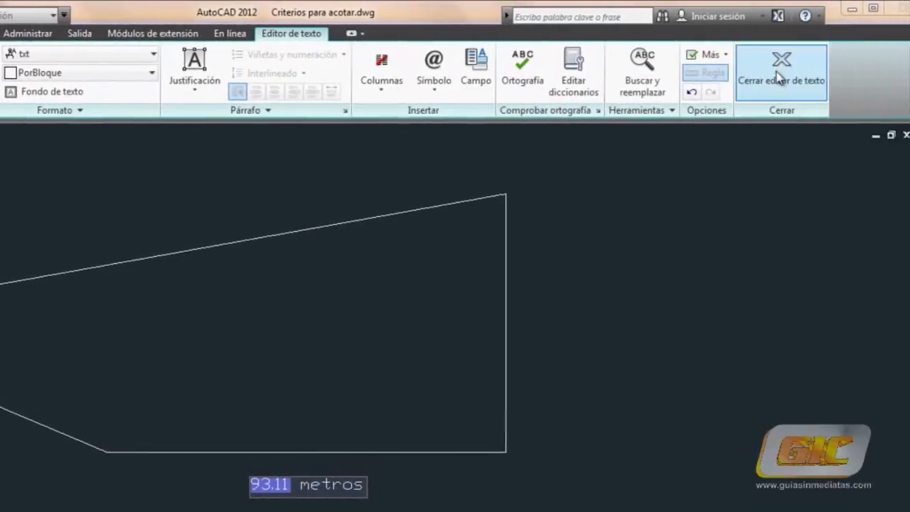
left_click(760, 69)
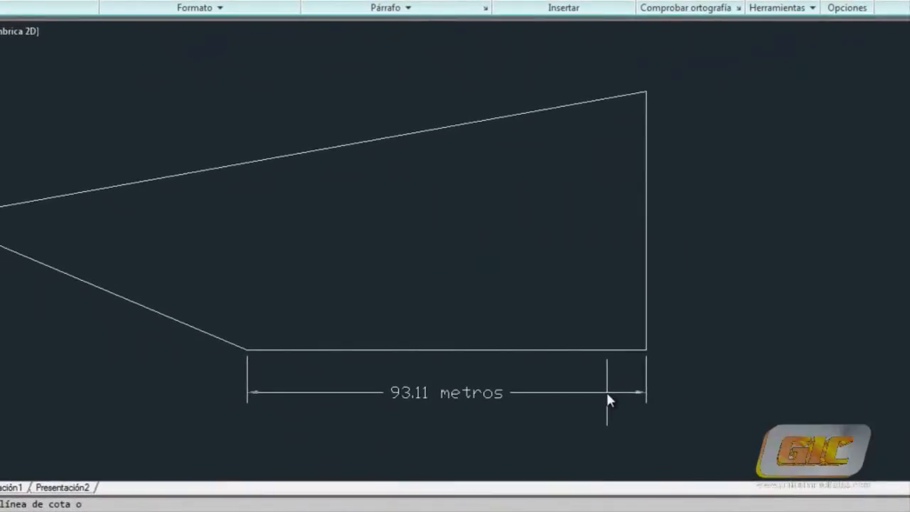
left_click(605, 400)
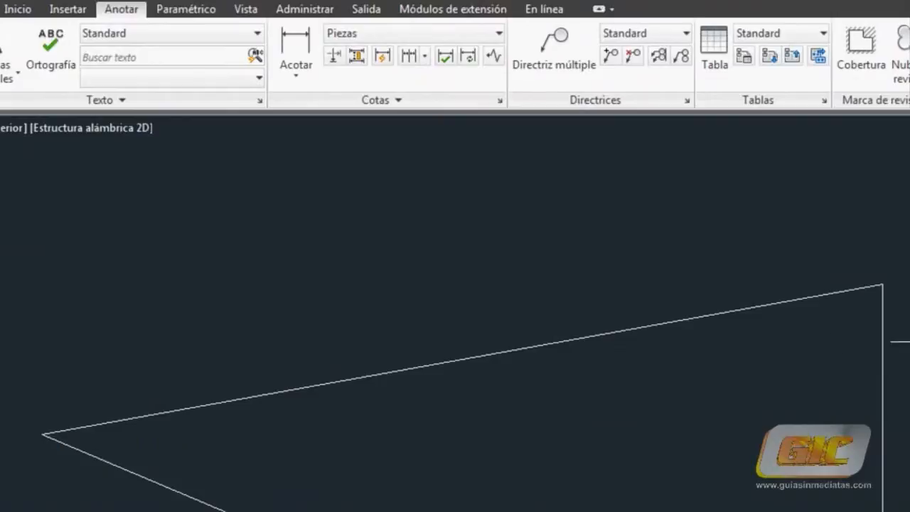
Add a horizontal linear dimension between the endpoints of the polygon's sloping upper edge, placed above the shape.
left_click(310, 50)
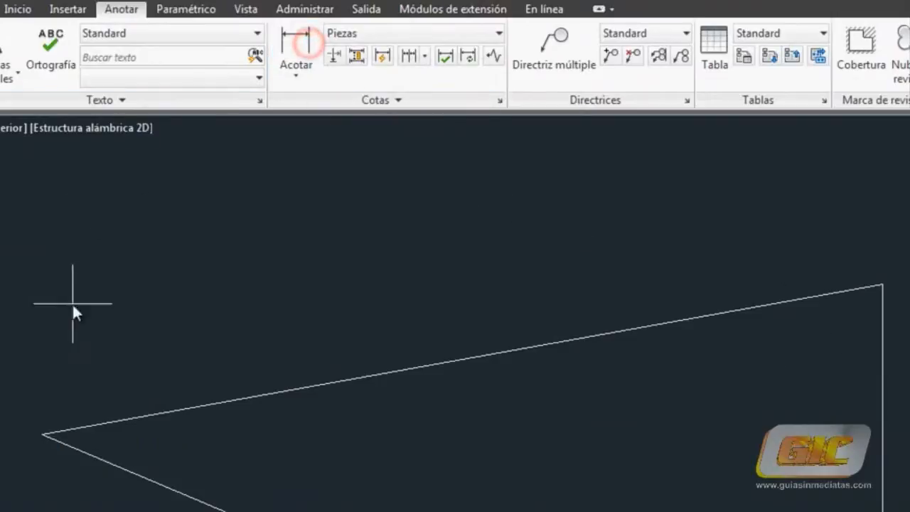
left_click(43, 433)
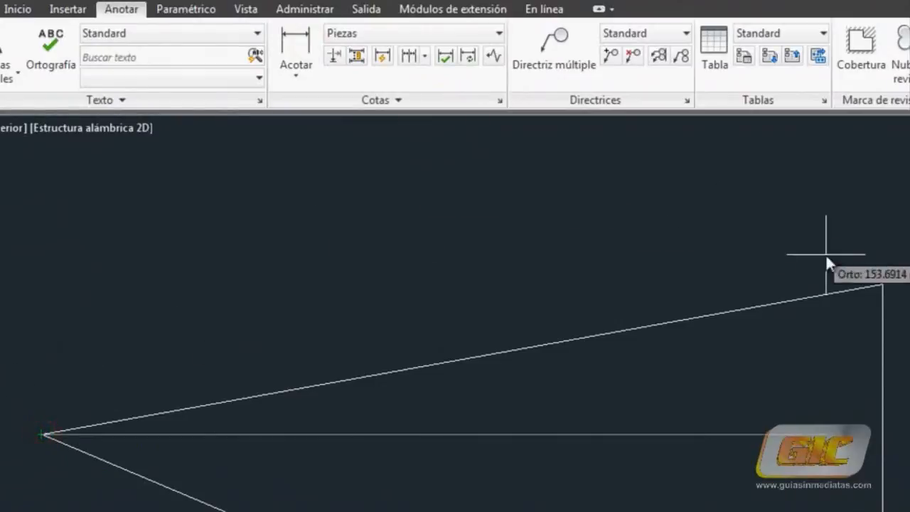
left_click(881, 285)
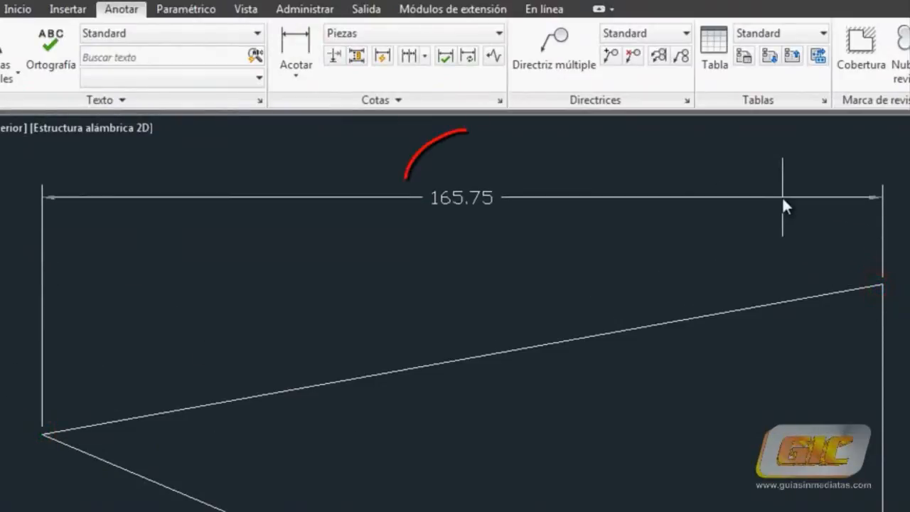
left_click(787, 178)
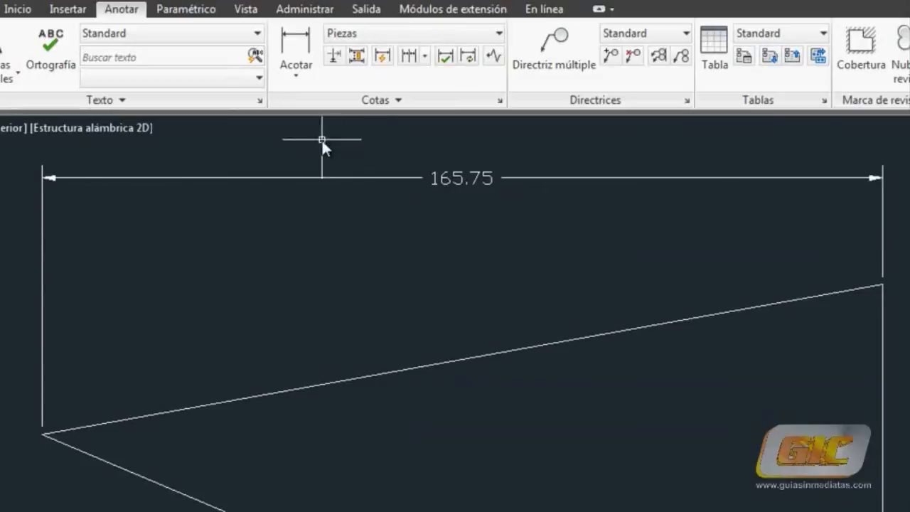
Add an aligned dimension to the sloping upper edge, placed between the edge and the horizontal dimension.
left_click(310, 75)
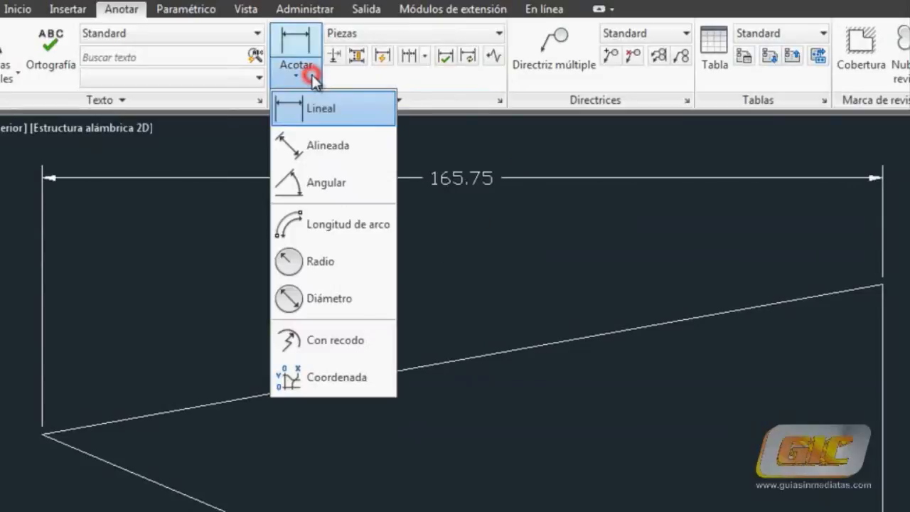
left_click(348, 146)
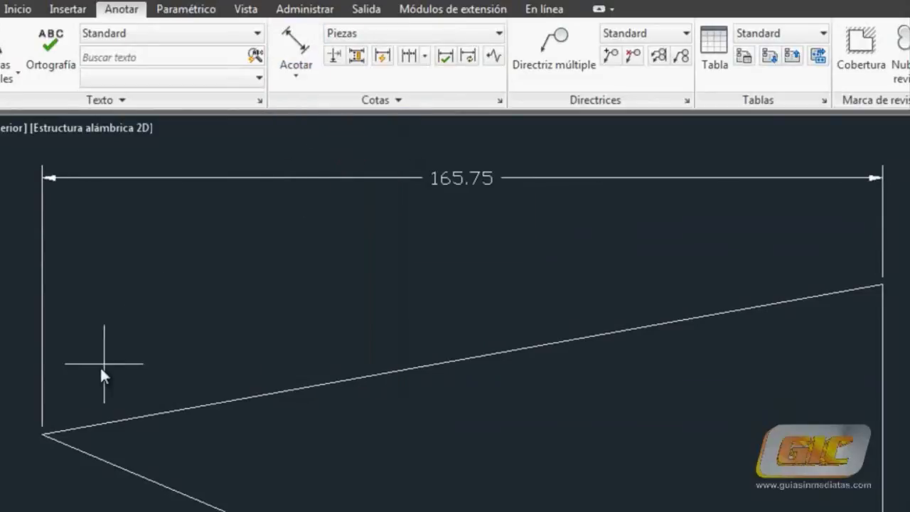
left_click(43, 434)
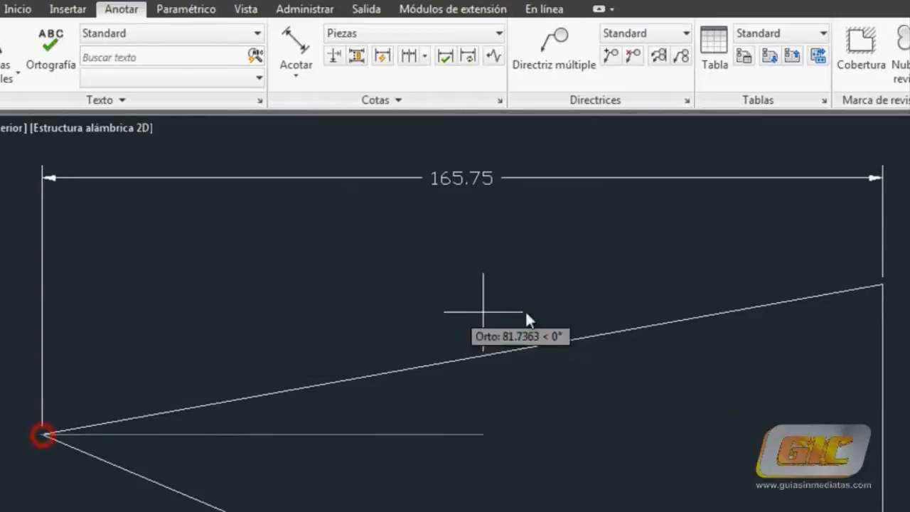
left_click(881, 286)
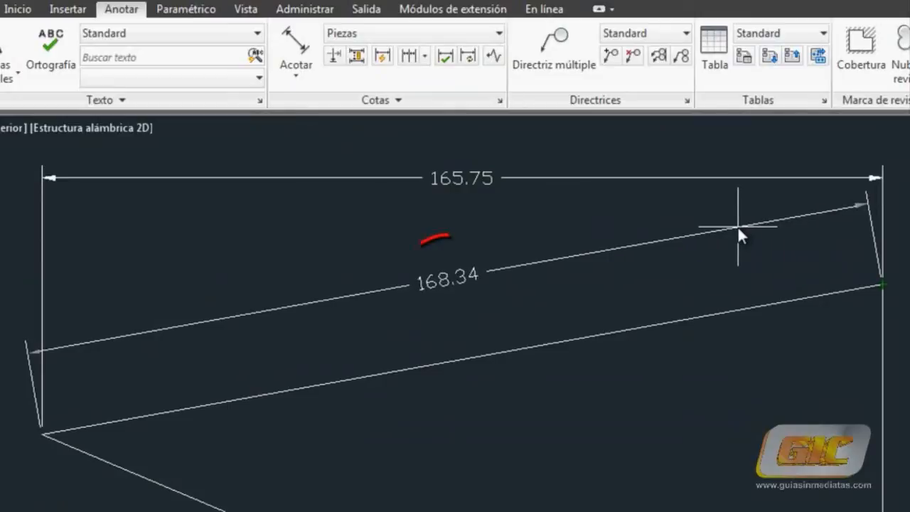
left_click(738, 225)
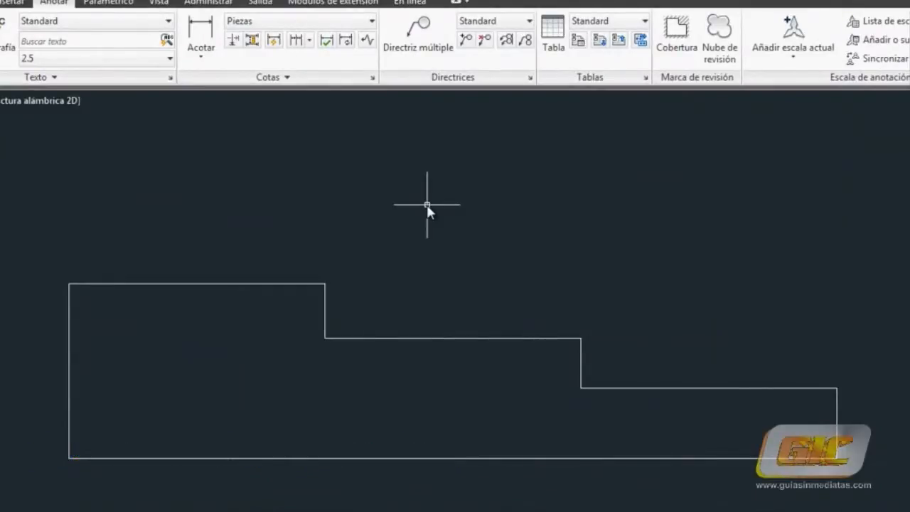
Add a linear dimension to the highest horizontal edge of the stepped profile, placing it above the edge.
left_click(205, 34)
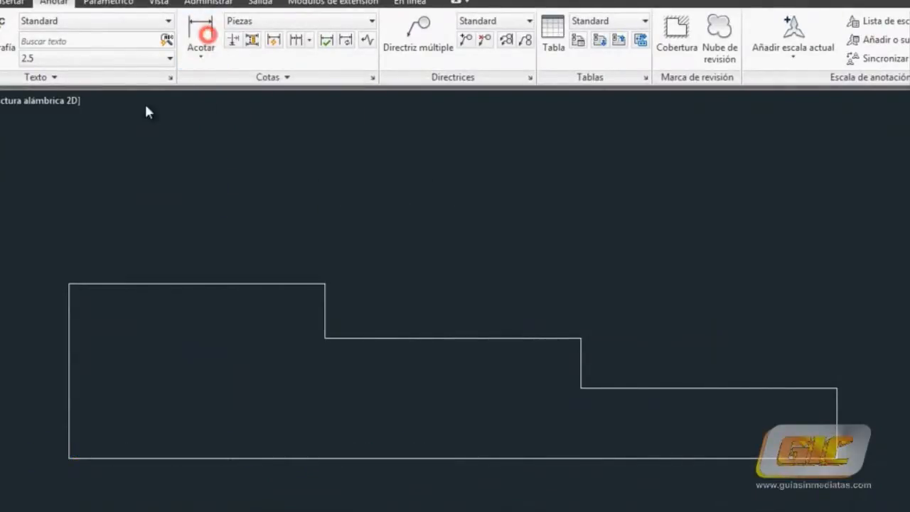
left_click(69, 283)
left_click(325, 283)
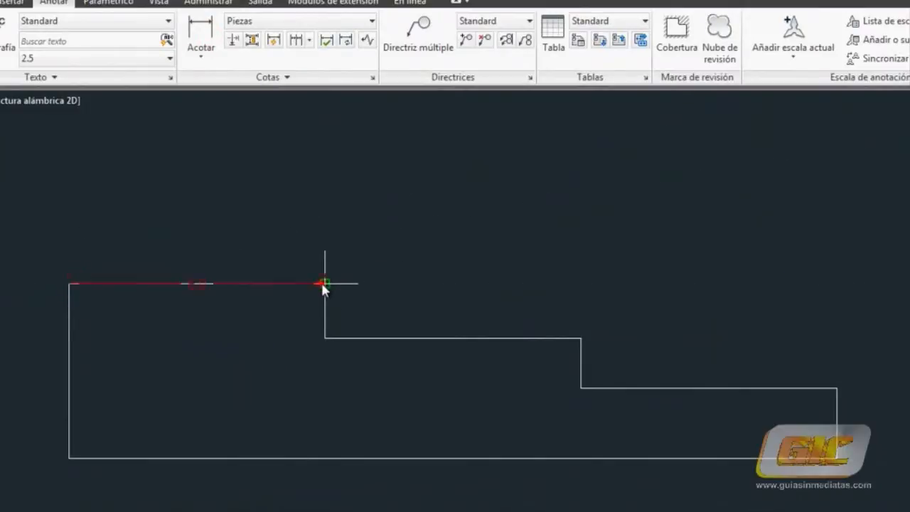
left_click(313, 238)
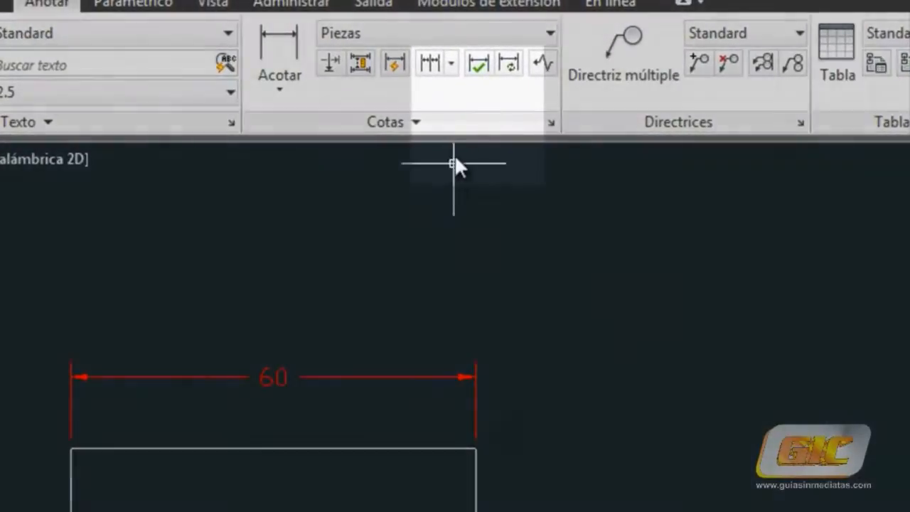
Add baseline dimensions from the highest edge's dimension to the outer corners of the middle and lowest steps of the profile.
left_click(453, 71)
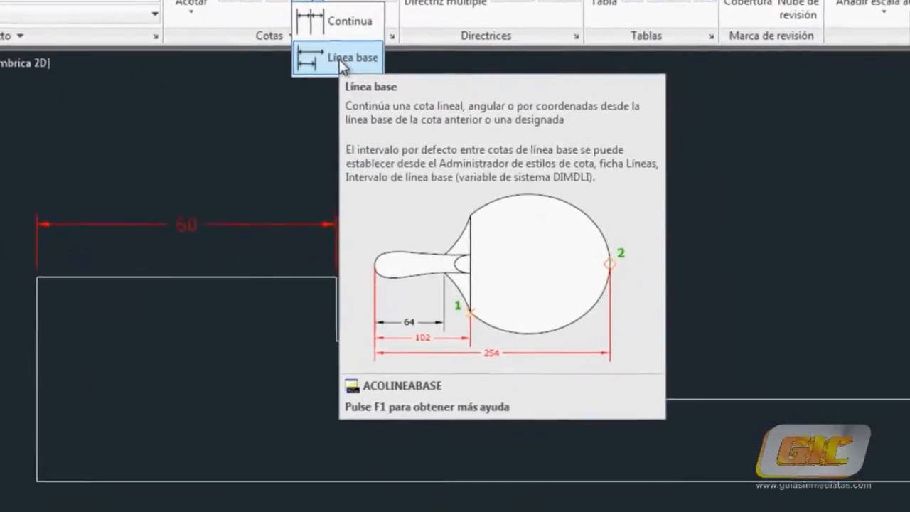
left_click(378, 84)
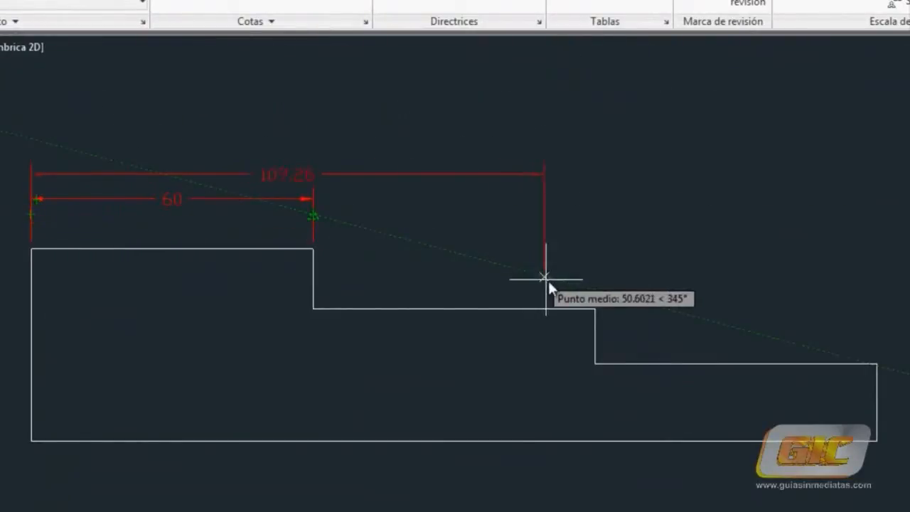
left_click(595, 308)
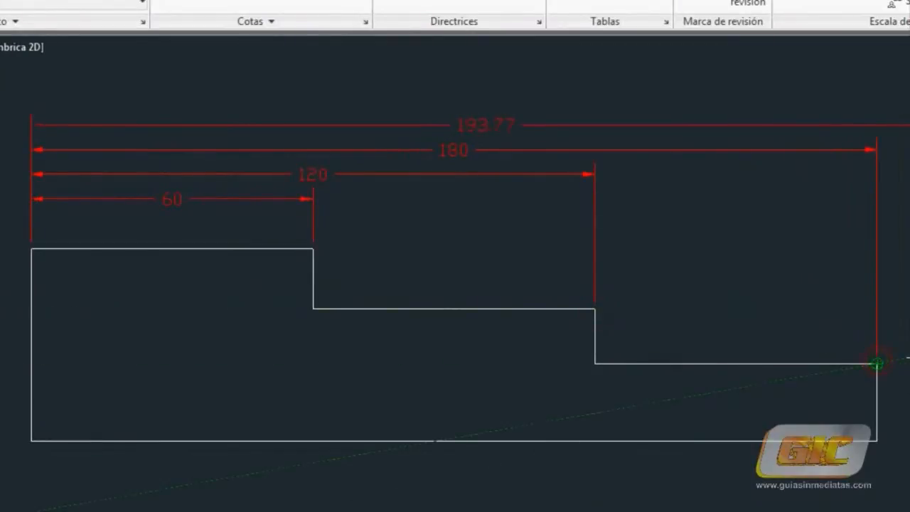
key("Escape")
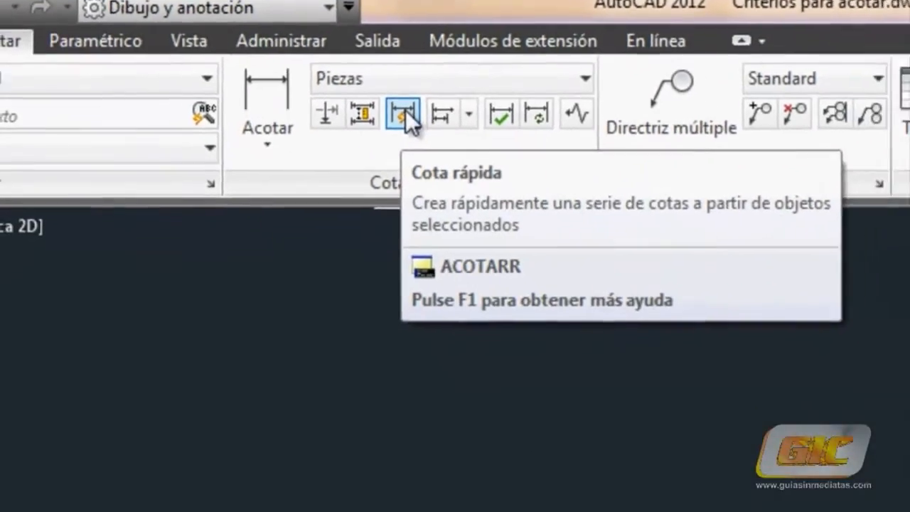
Create quick dimensions for the stepped profile's upper edges, selecting them with a crossing window and placing the dimension line above the profile.
left_click(455, 155)
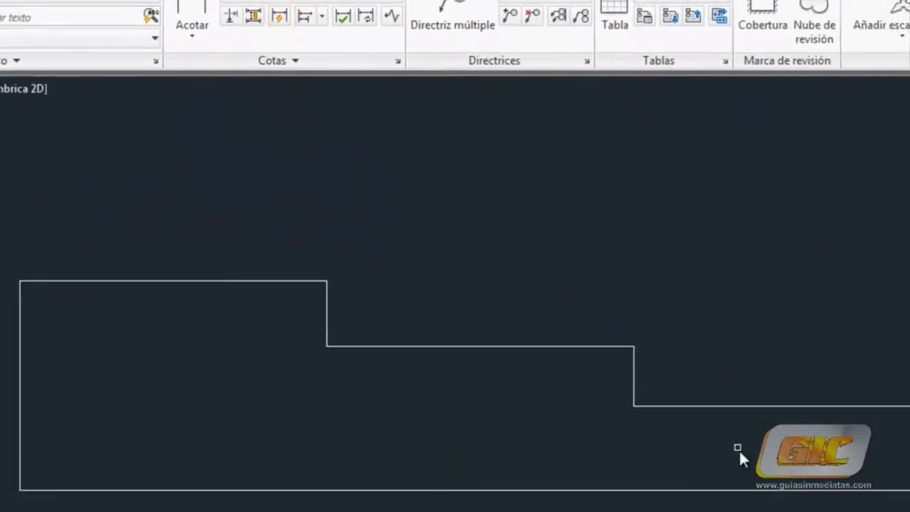
left_click(755, 444)
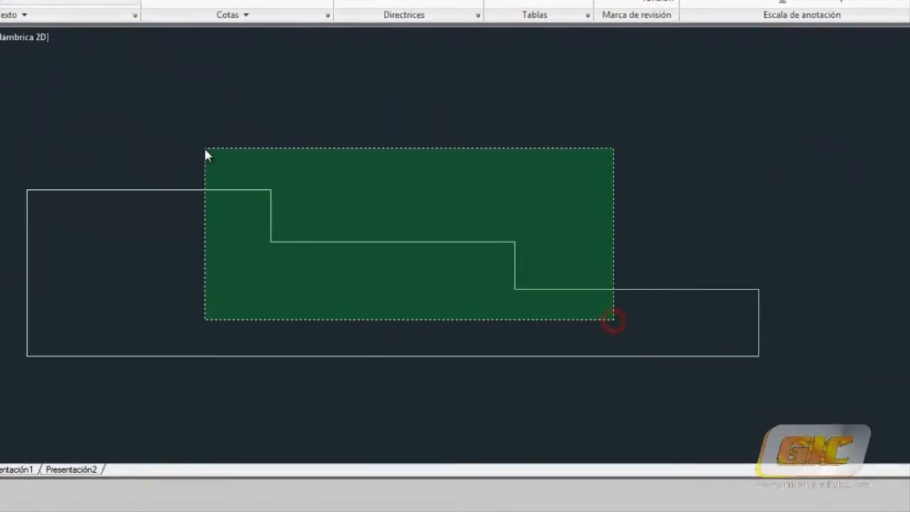
left_click(205, 150)
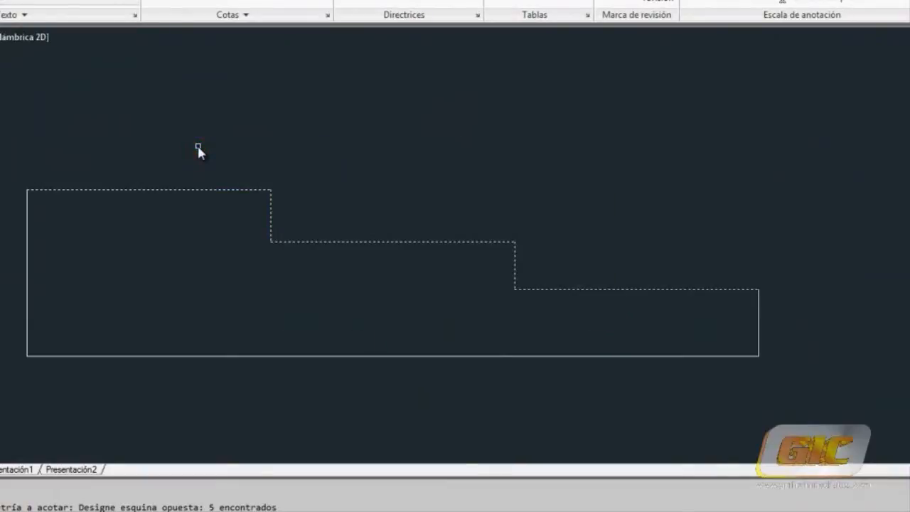
key("Return")
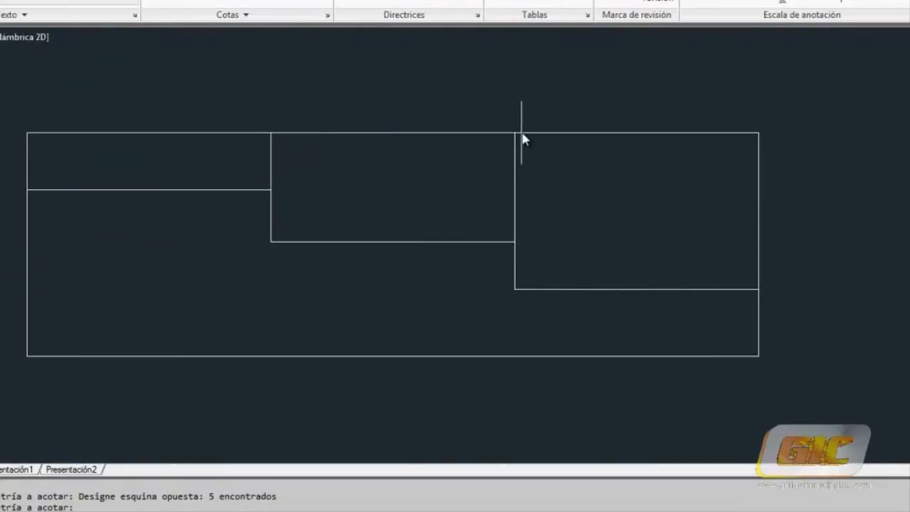
right_click(522, 135)
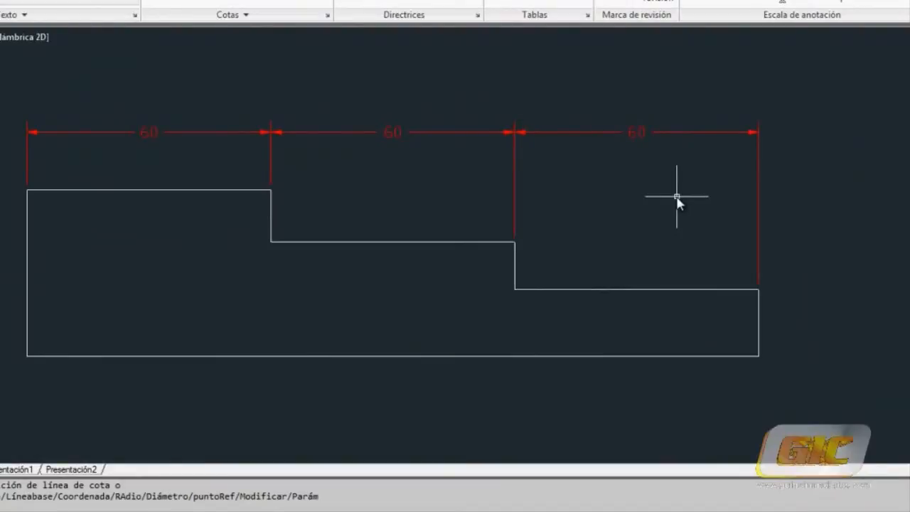
Designate the closed polyline outline with the concave arc as the geometry for a quick dimension.
left_click_drag(898, 220, 7, 217)
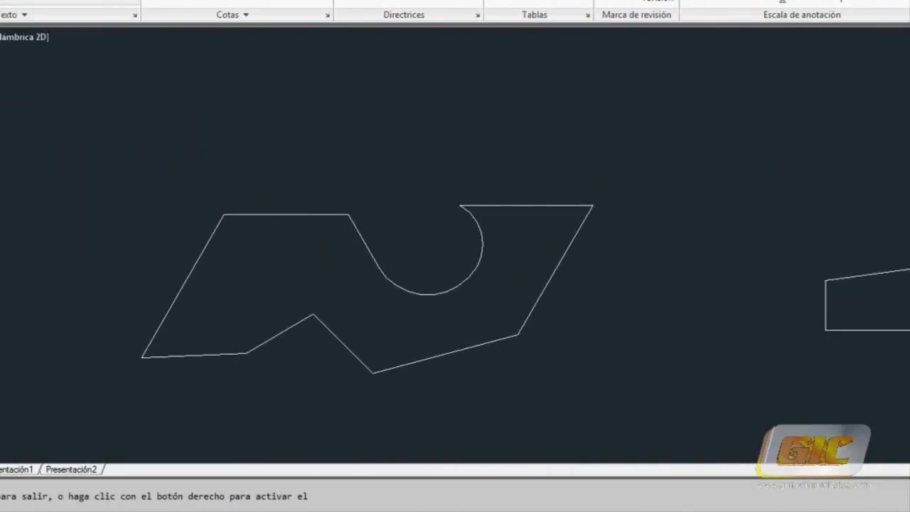
right_click(8, 220)
left_click(12, 225)
left_click(256, 215)
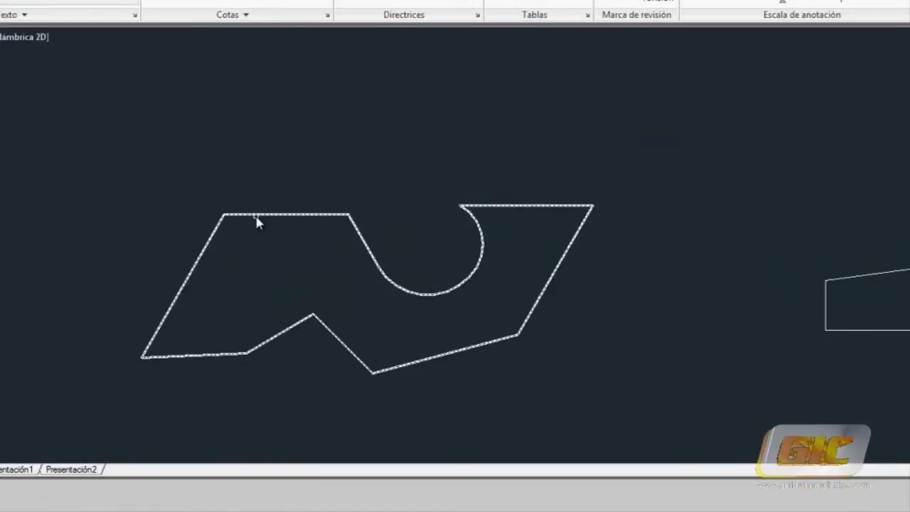
key("Return")
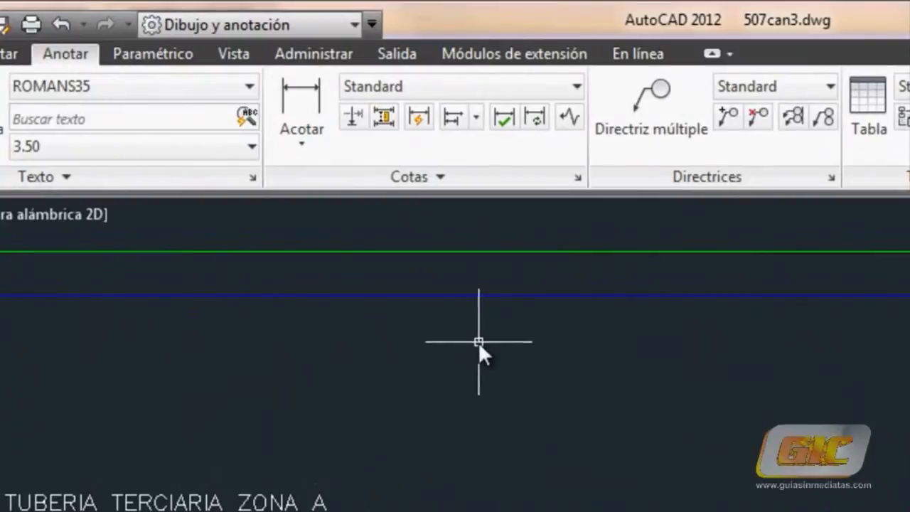
Add a linear dimension below the tertiary pipe, from the tee's centerline to the first cross fitting's centerline.
left_click(299, 107)
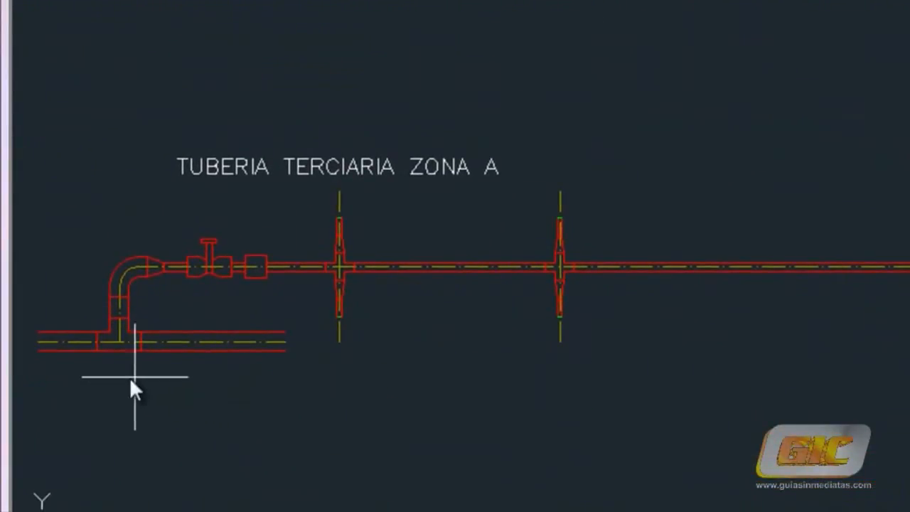
left_click(117, 342)
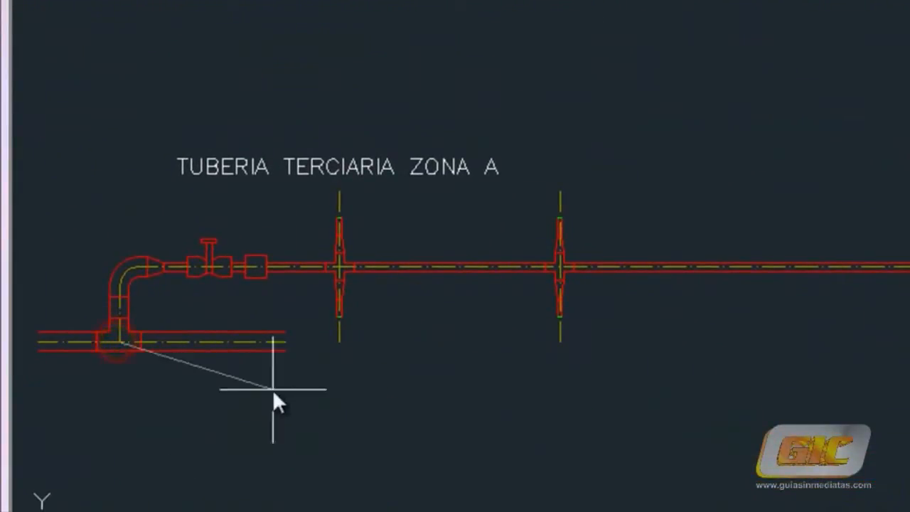
left_click(340, 342)
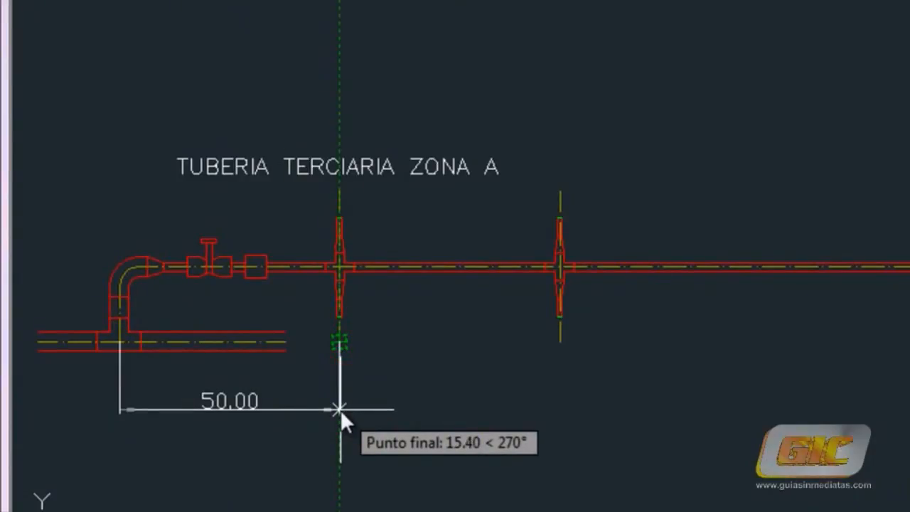
left_click(340, 409)
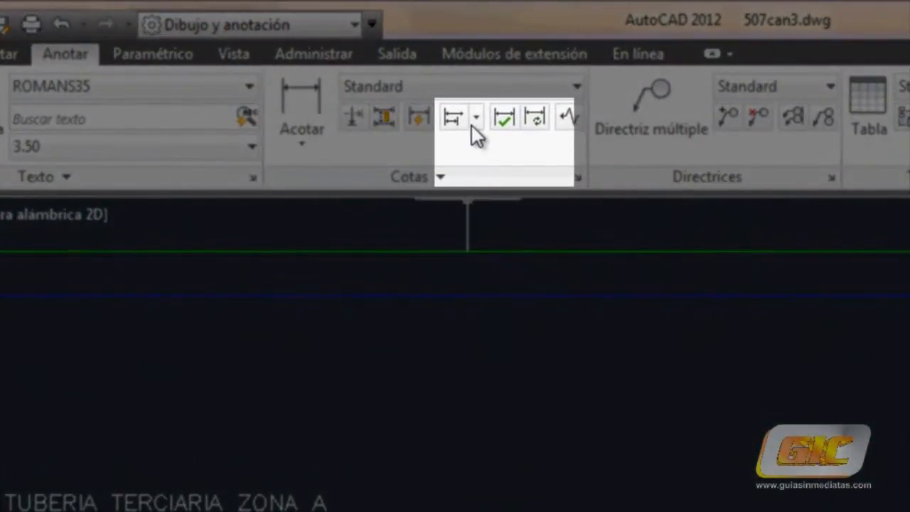
Add continued dimensions from the first pipe dimension to the lower centerline endpoints of the next five cross fittings.
left_click(474, 119)
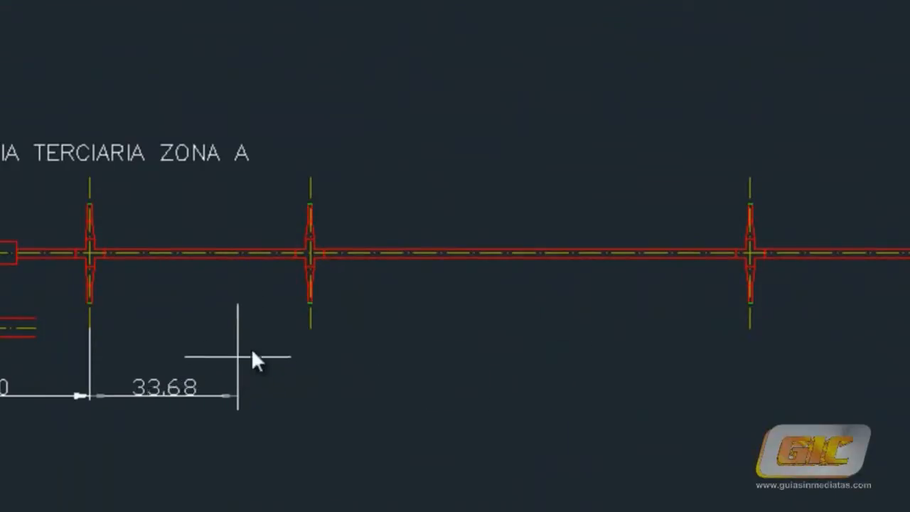
left_click(309, 329)
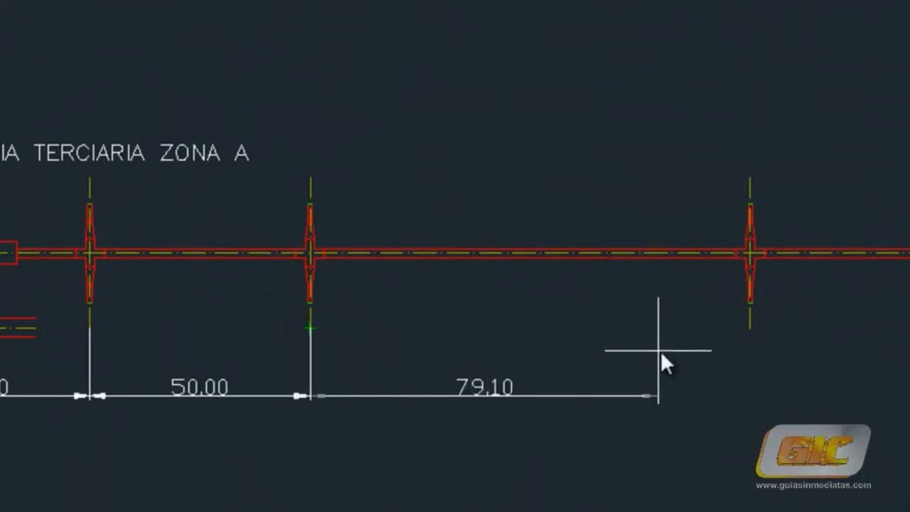
left_click(750, 328)
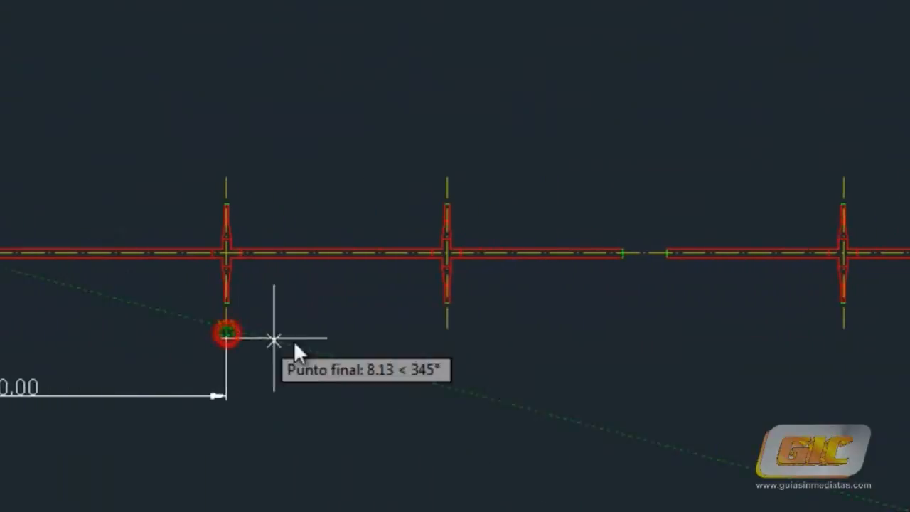
left_click(446, 329)
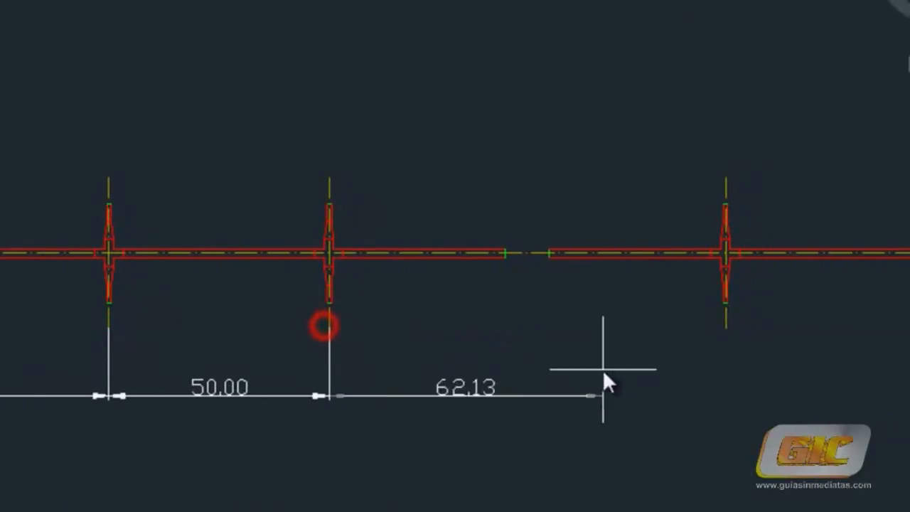
left_click(725, 328)
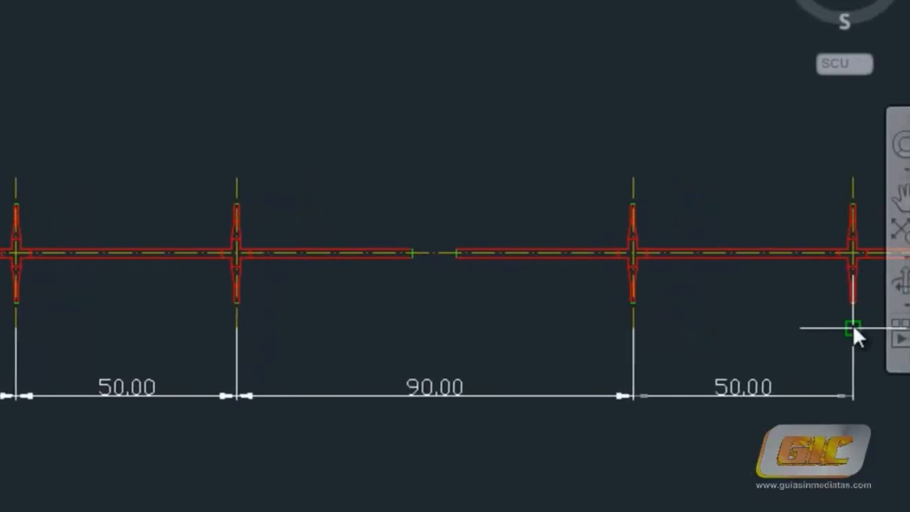
left_click(853, 328)
right_click(815, 327)
left_click(813, 339)
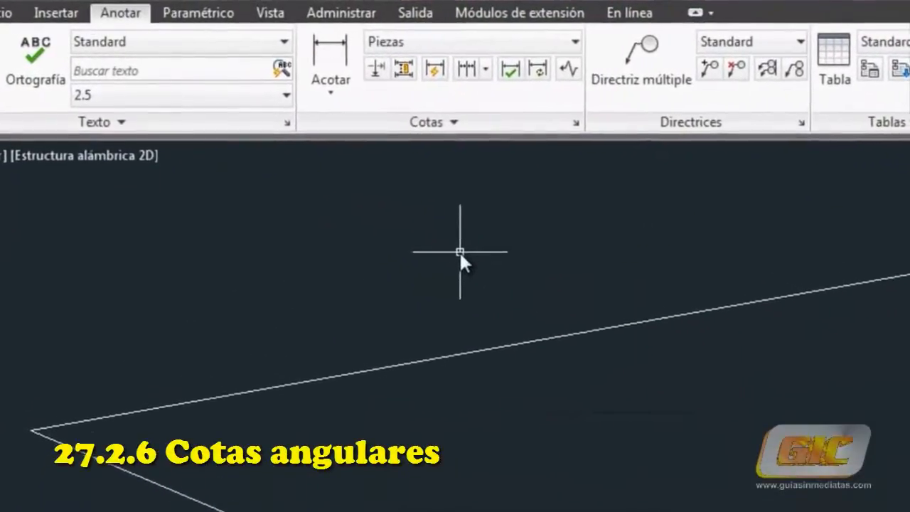
Add an angular dimension to the open arc beside the polygon, placing it inside the arc.
left_click(330, 103)
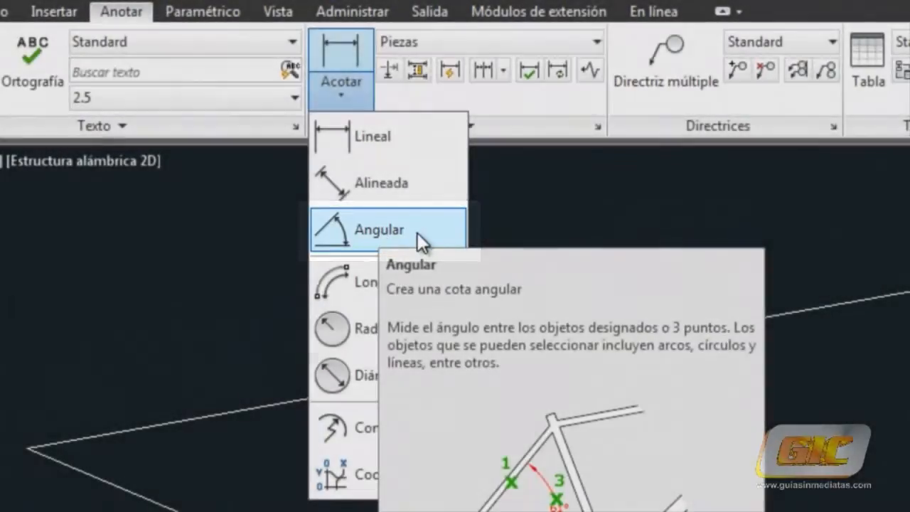
left_click(416, 232)
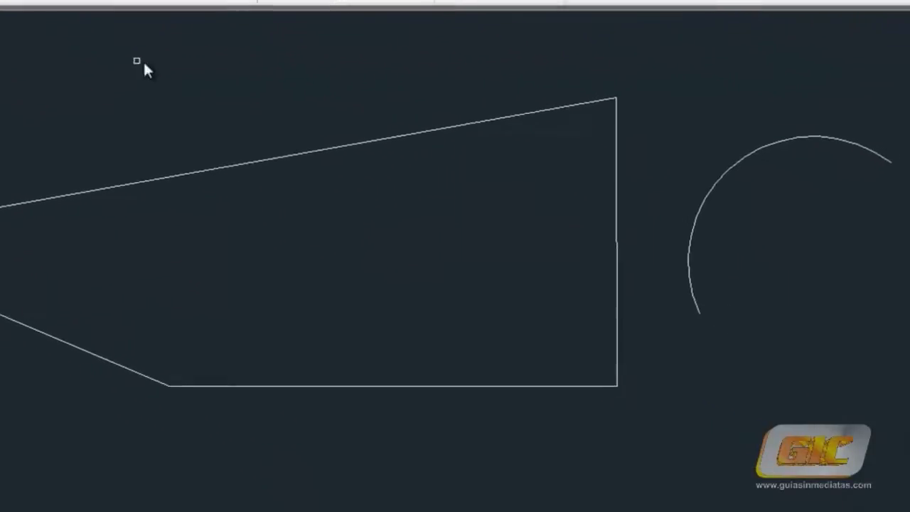
left_click(704, 161)
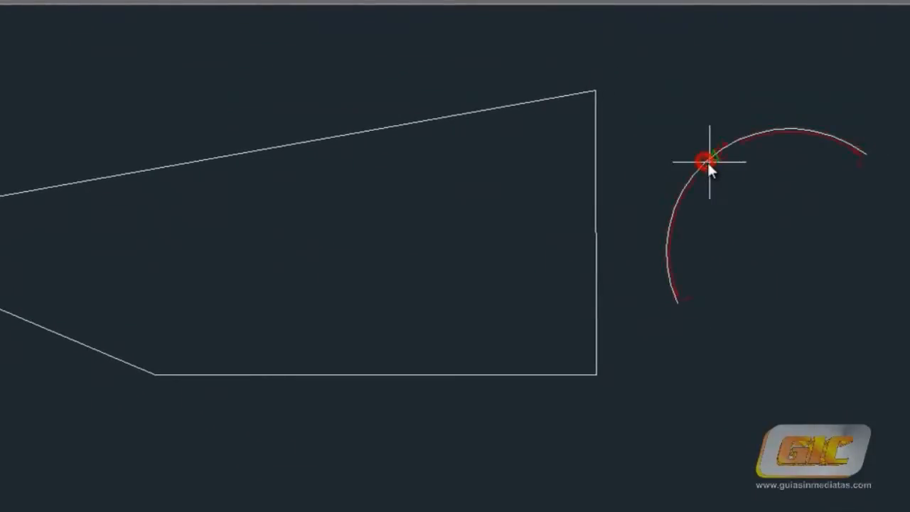
left_click(719, 236)
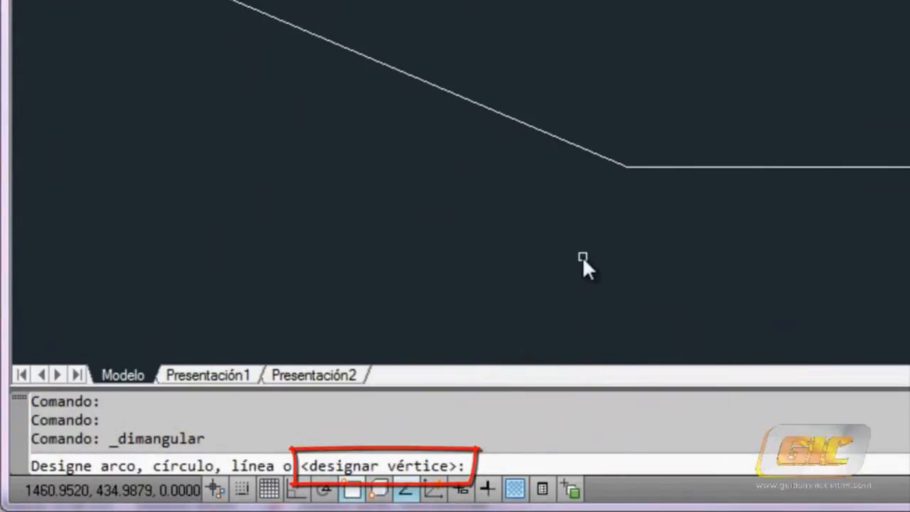
Add an angular dimension by vertex at the junction of the polygon's lower sloping and horizontal edges, using their far ends and placing it inside.
key("Return")
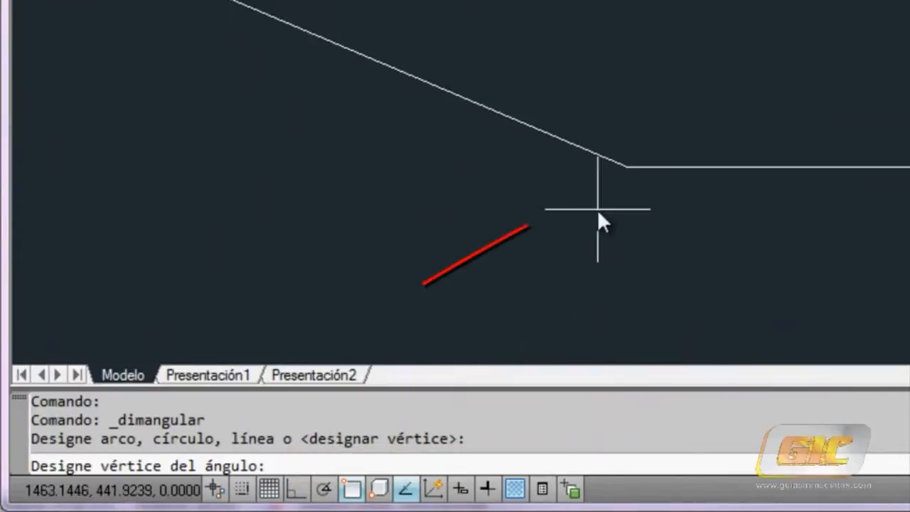
left_click(627, 169)
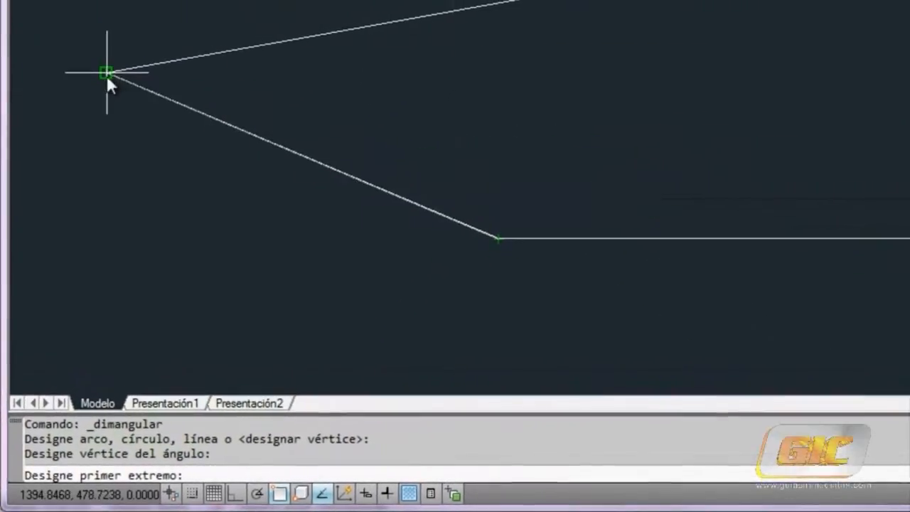
left_click(106, 74)
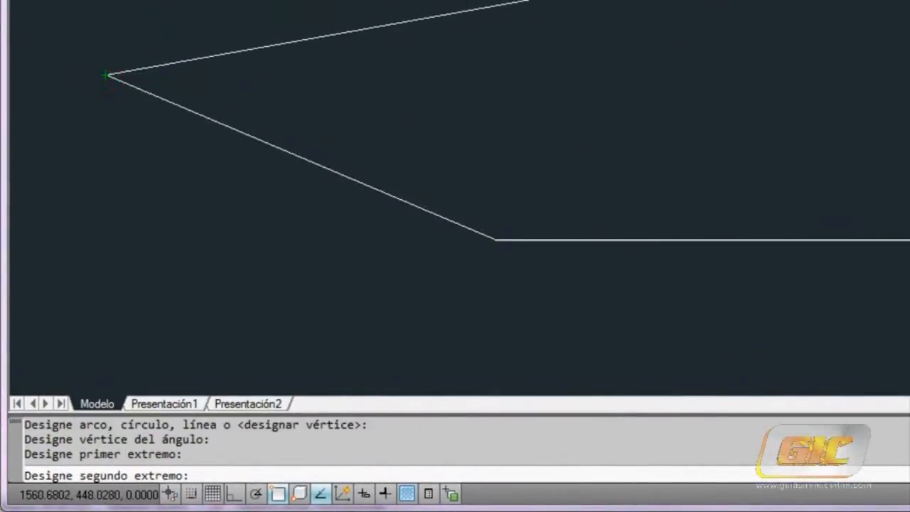
left_click(909, 240)
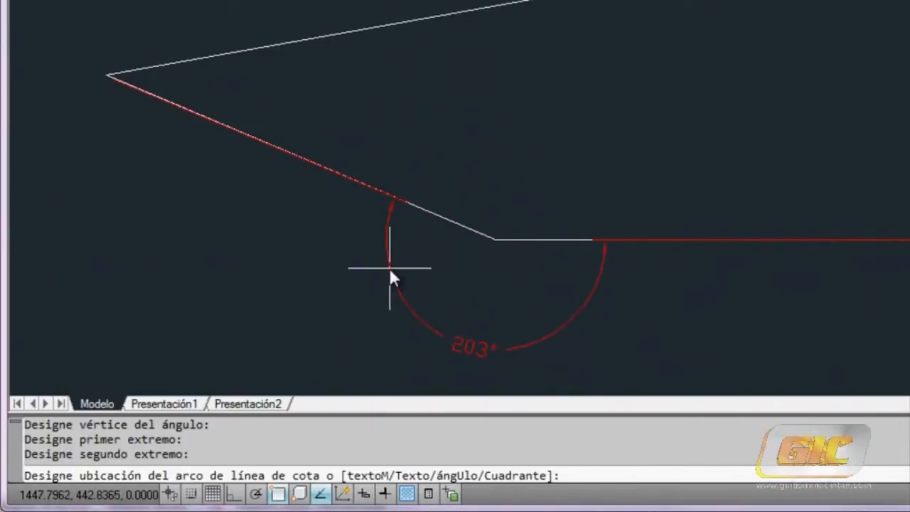
left_click(462, 128)
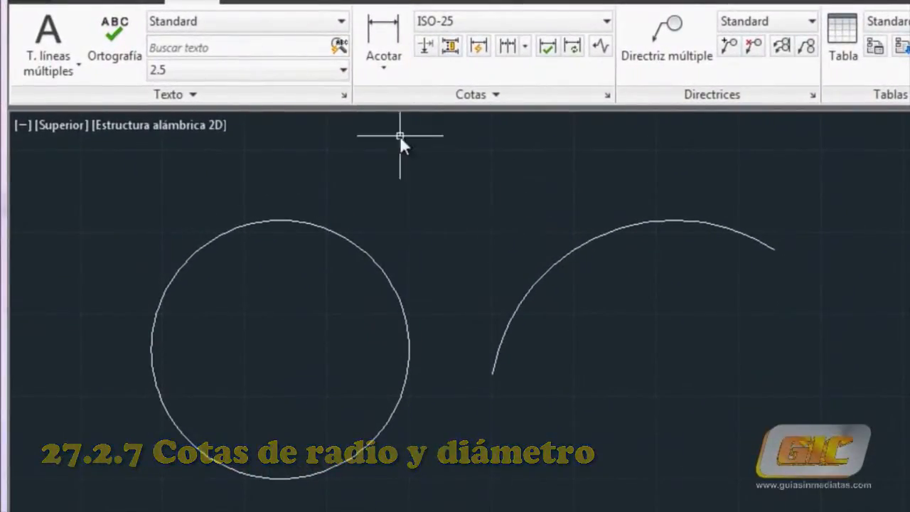
Add a diameter dimension to the circle, placing its text outside the circle toward the arc.
left_click(382, 68)
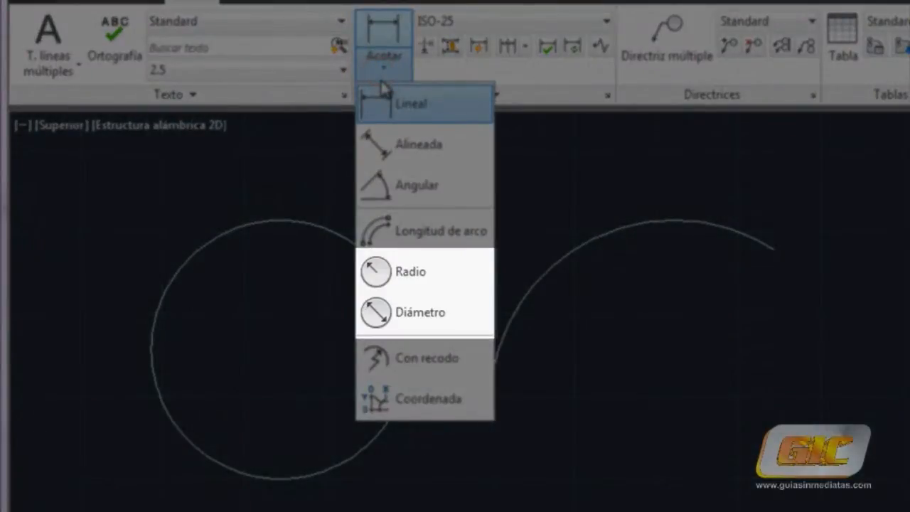
left_click(426, 316)
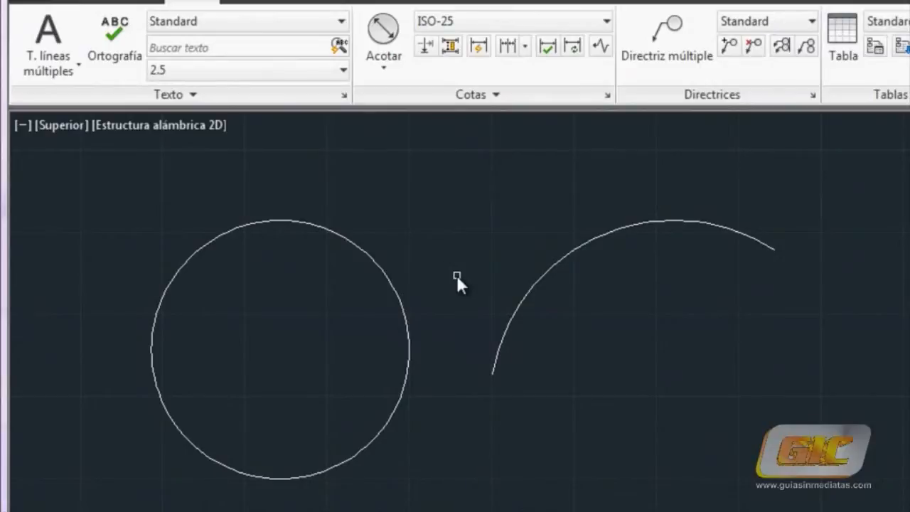
left_click(388, 276)
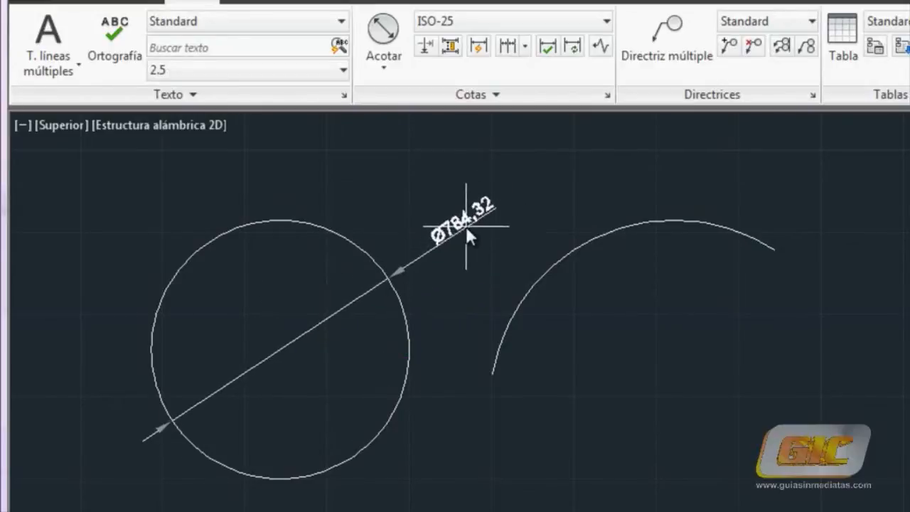
left_click(465, 214)
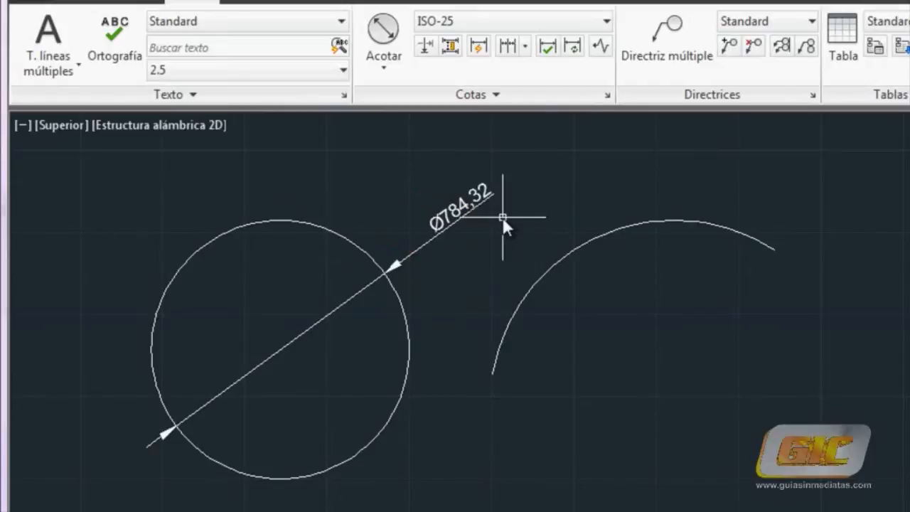
Add a radius dimension to the open arc beside the circle, placing its text on the arc's inner side.
left_click(372, 68)
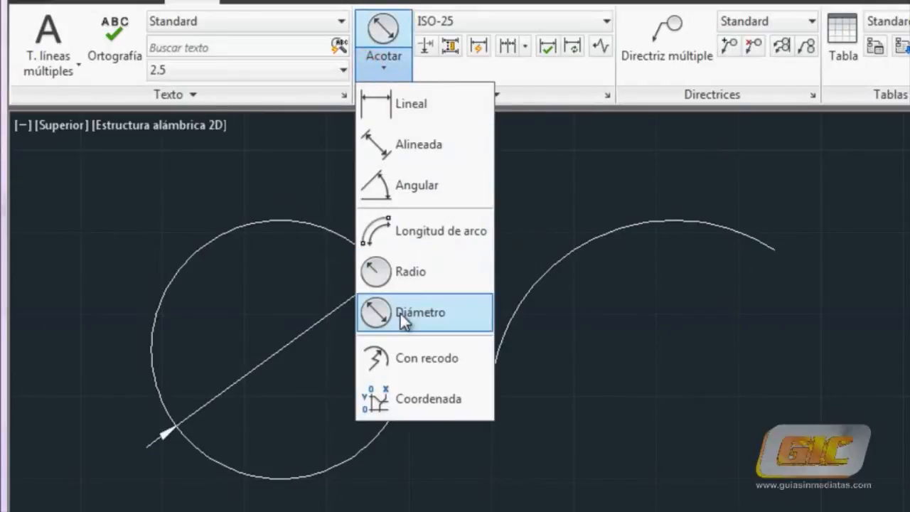
left_click(404, 274)
left_click(563, 258)
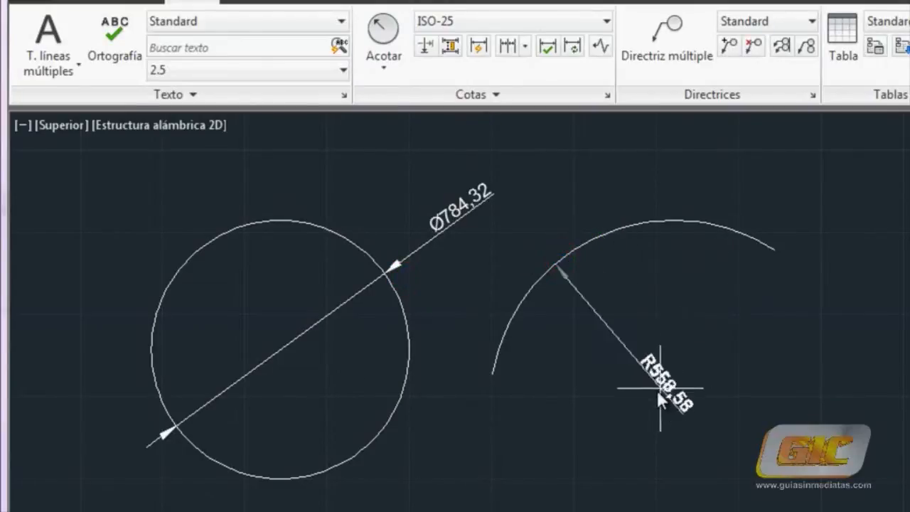
left_click(653, 392)
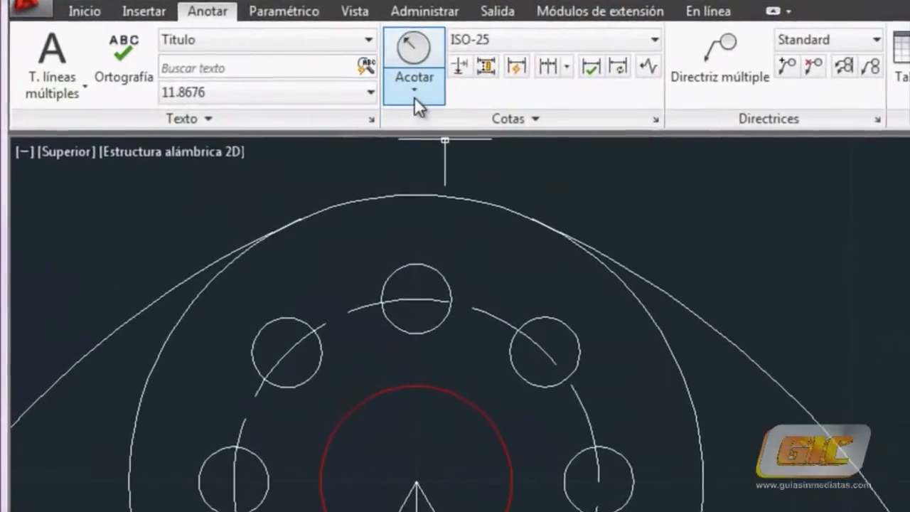
Add a jogged radius dimension to the flange's rightmost bolt hole, with its center override, text and jog outside the hole.
left_click(347, 81)
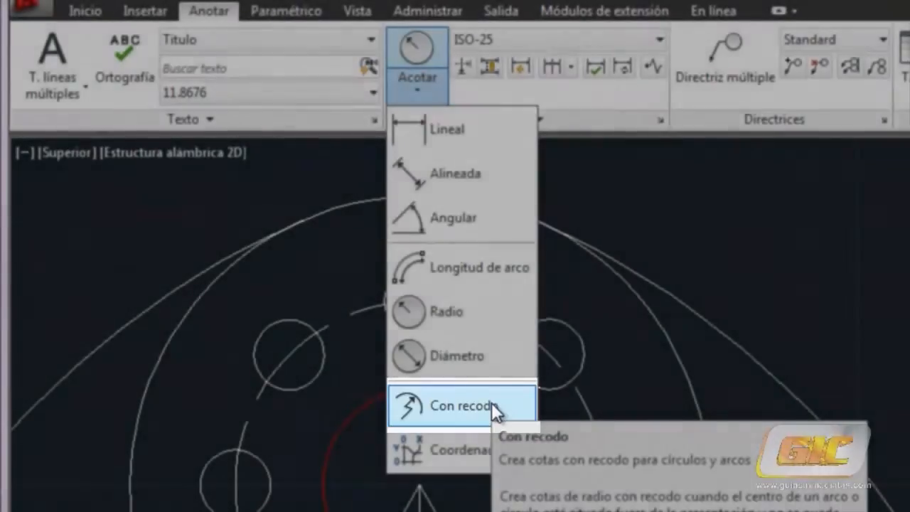
left_click(491, 401)
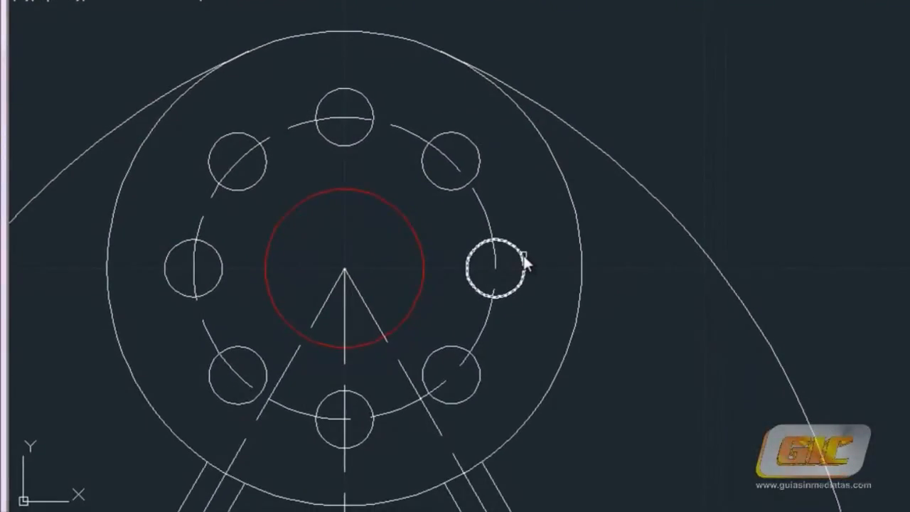
left_click(524, 256)
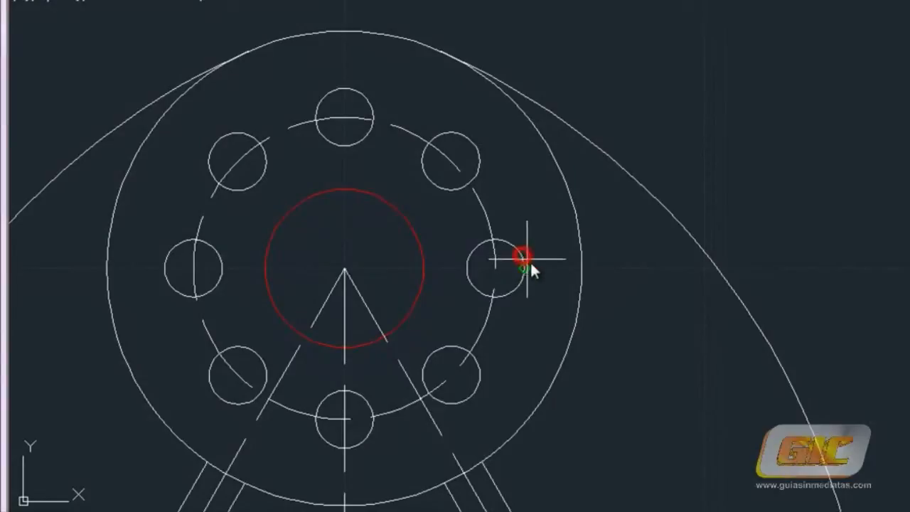
left_click(722, 443)
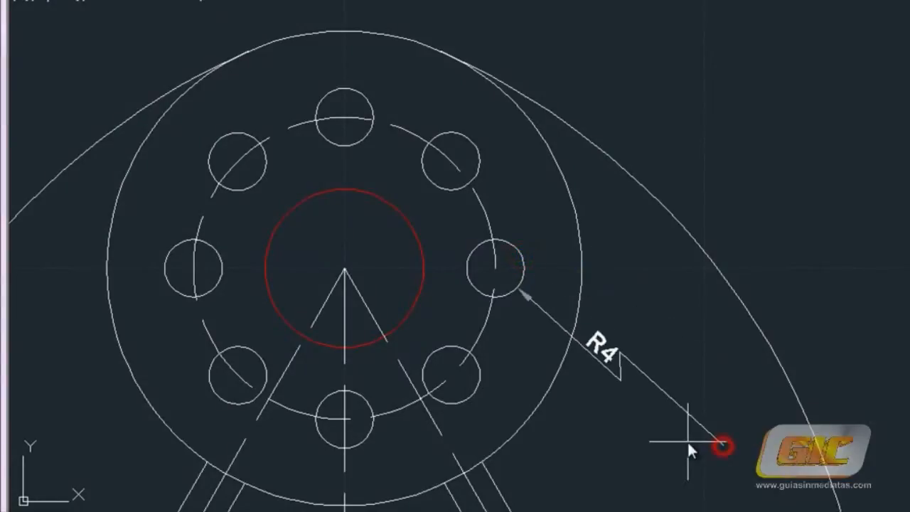
left_click(682, 334)
left_click(658, 313)
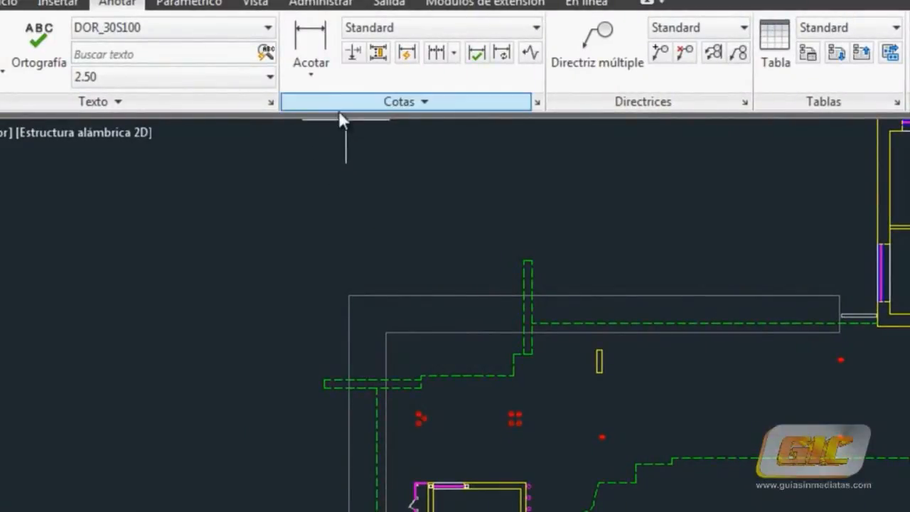
Add an X ordinate dimension at the upper-left corner of the outer gray outline, ending its leader above the corner.
left_click(321, 81)
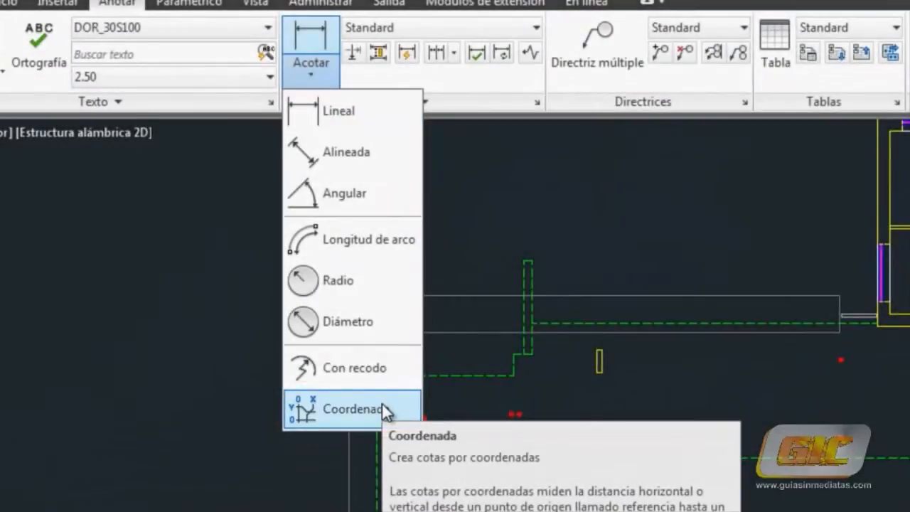
left_click(382, 407)
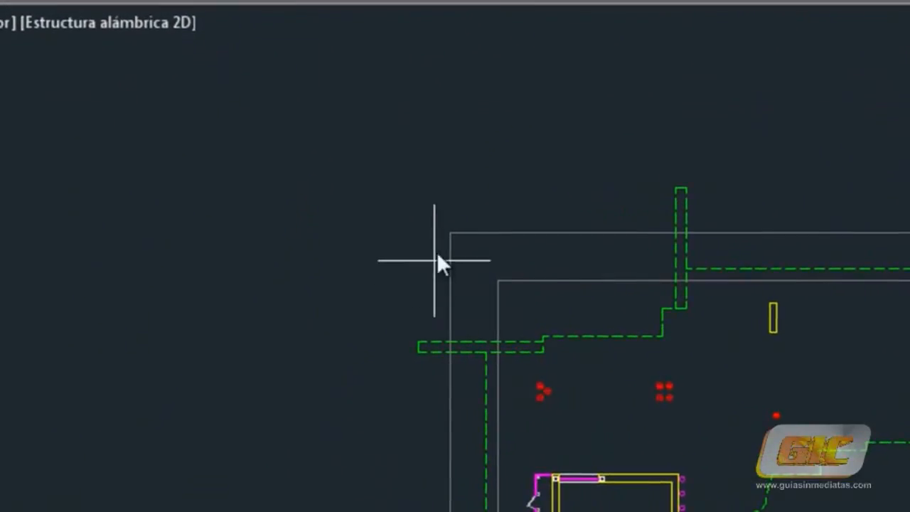
left_click(449, 232)
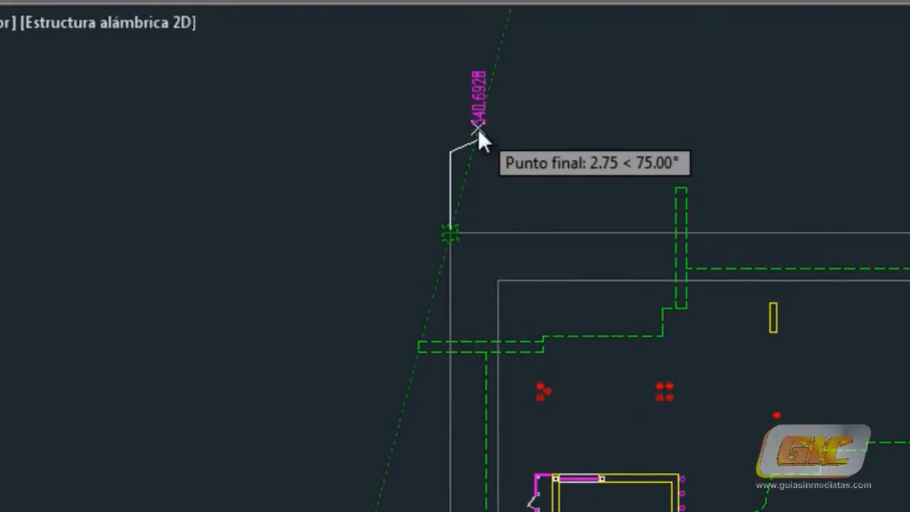
left_click(478, 130)
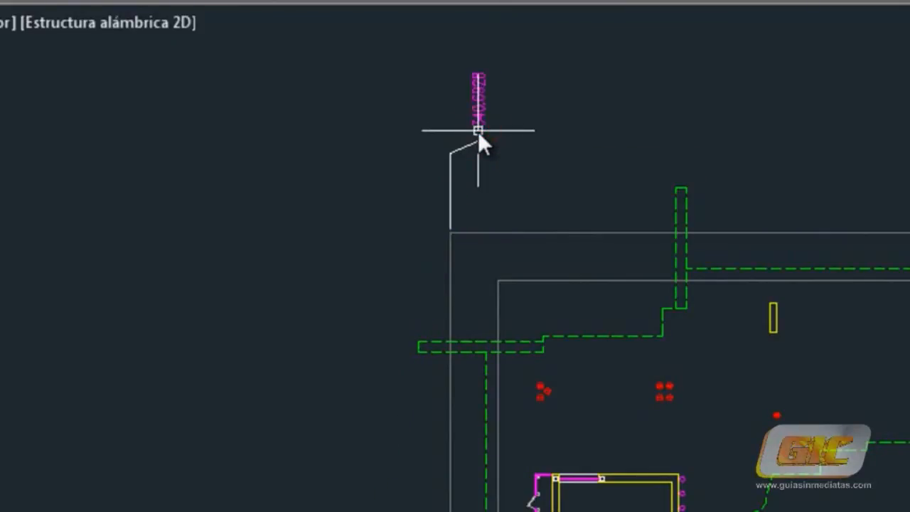
Add a Y ordinate dimension at the same outline corner, ending its leader outside the outline and slightly below the corner.
left_click(449, 229)
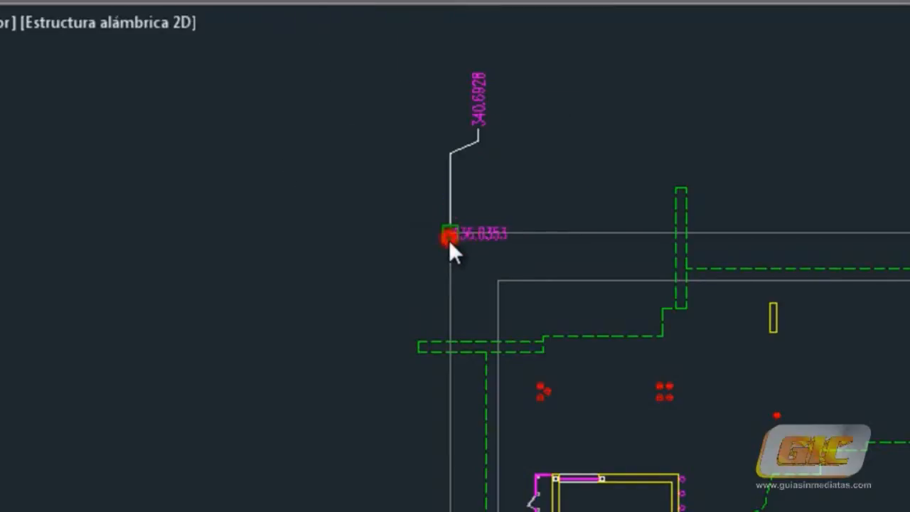
left_click(276, 261)
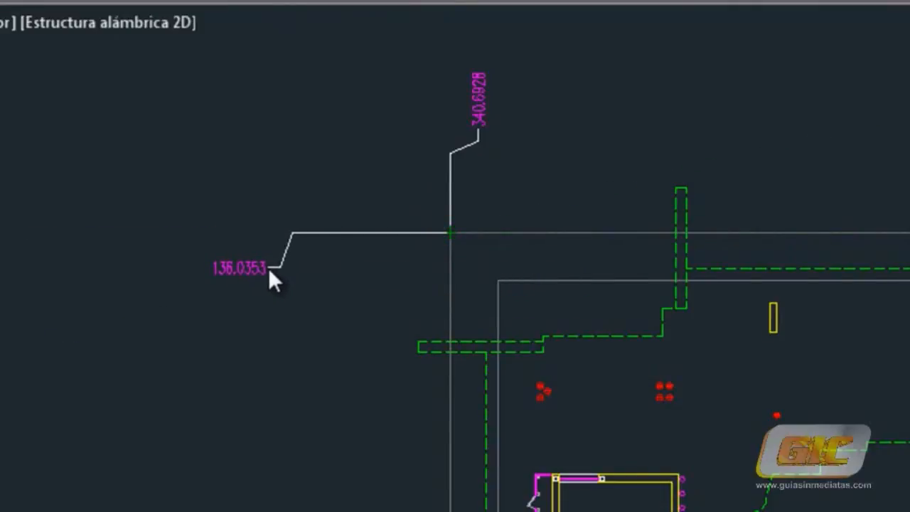
left_click(269, 268)
left_click(421, 2)
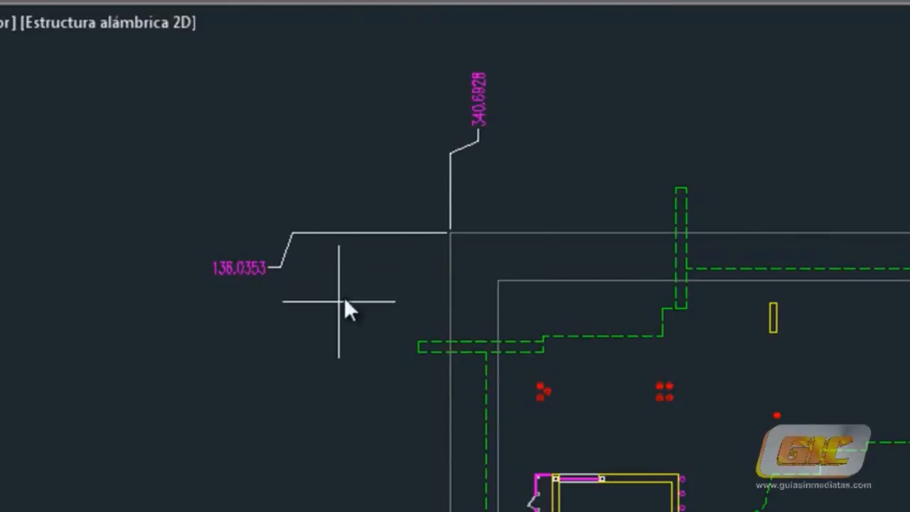
left_click(455, 234)
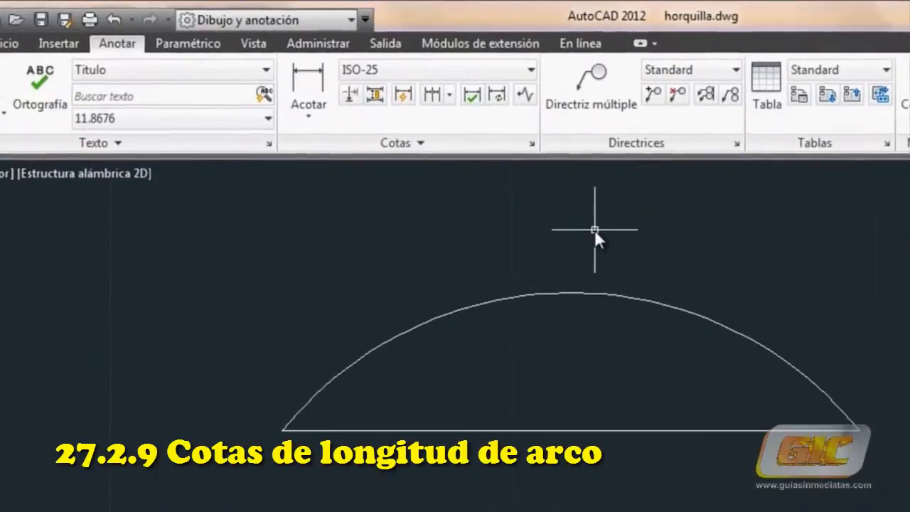
Add a linear dimension between the arc's two endpoints, placing the dimension line above the arc.
left_click(313, 75)
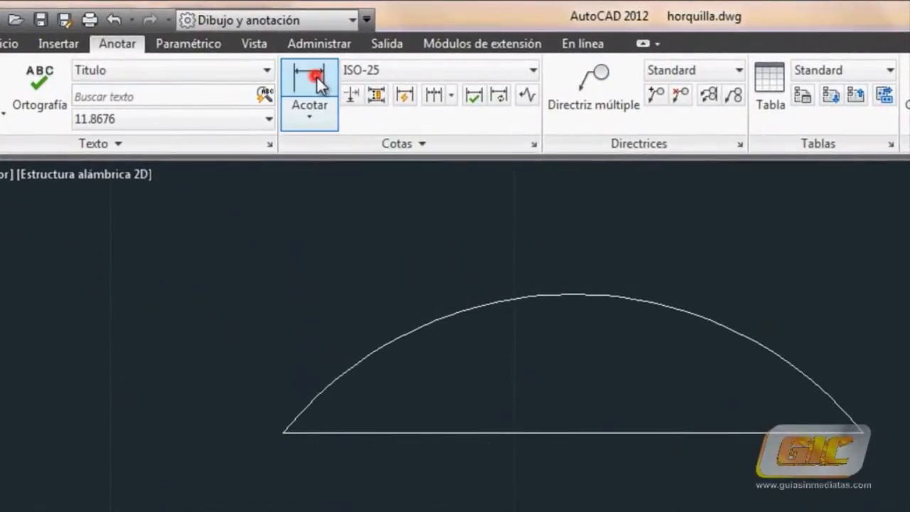
left_click(286, 433)
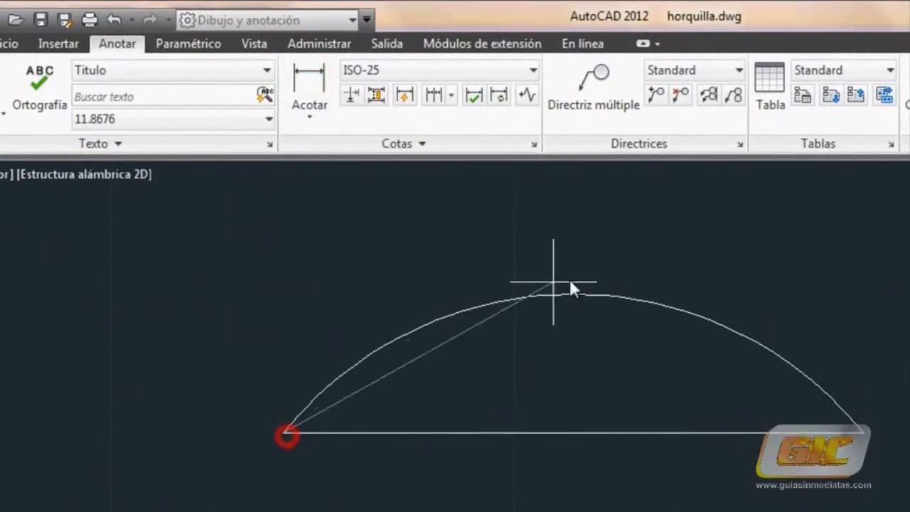
left_click(864, 431)
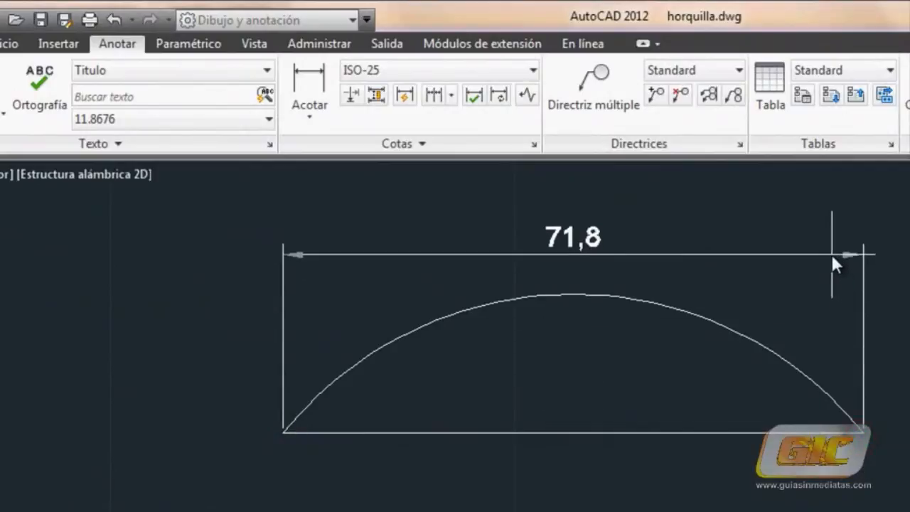
left_click(832, 254)
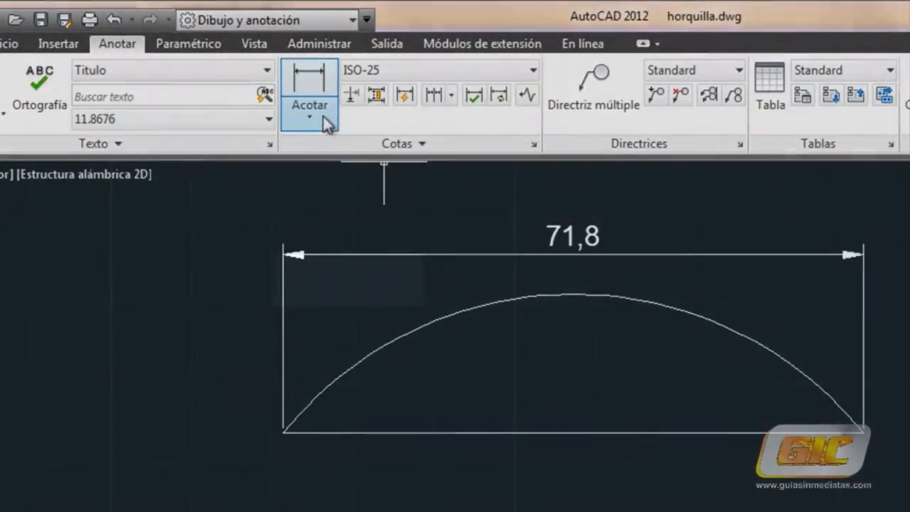
Add an arc length dimension to the arc, placing it on the arc's inner side.
left_click(310, 116)
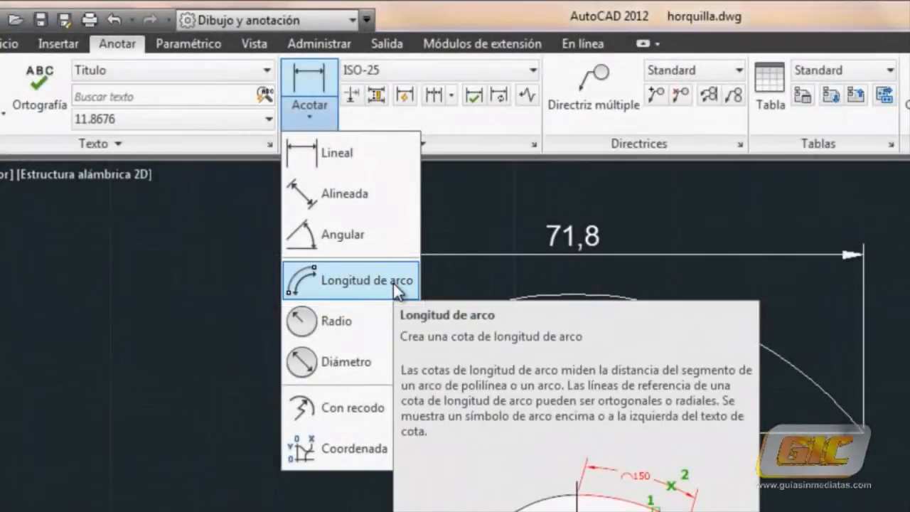
left_click(393, 282)
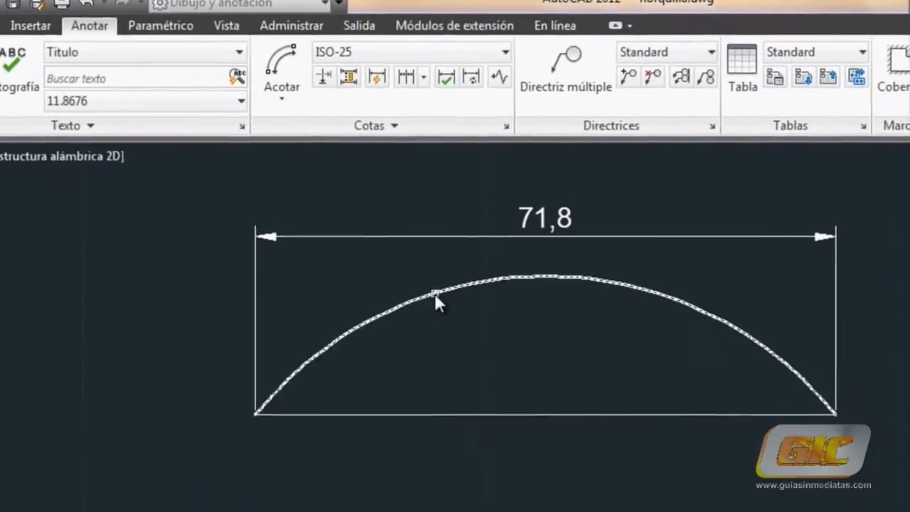
left_click(431, 293)
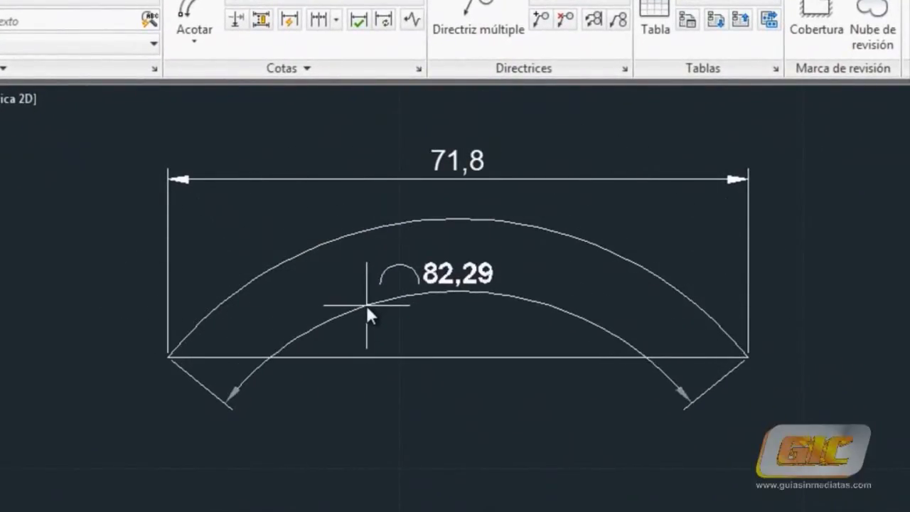
left_click(367, 305)
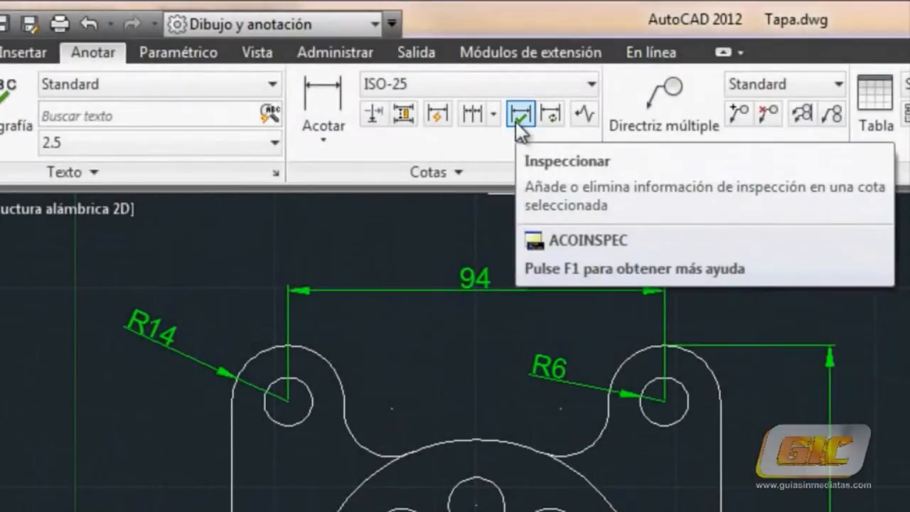
Add inspection information to the horizontal 94 and vertical 132 dimensions, with round shape, label AT and a 100% inspection rate.
left_click(516, 120)
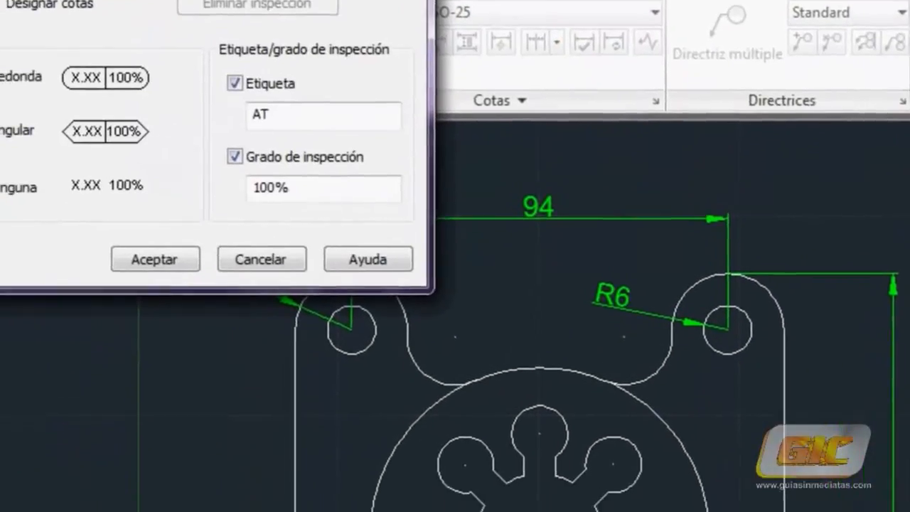
left_click_drag(132, 0, 294, 175)
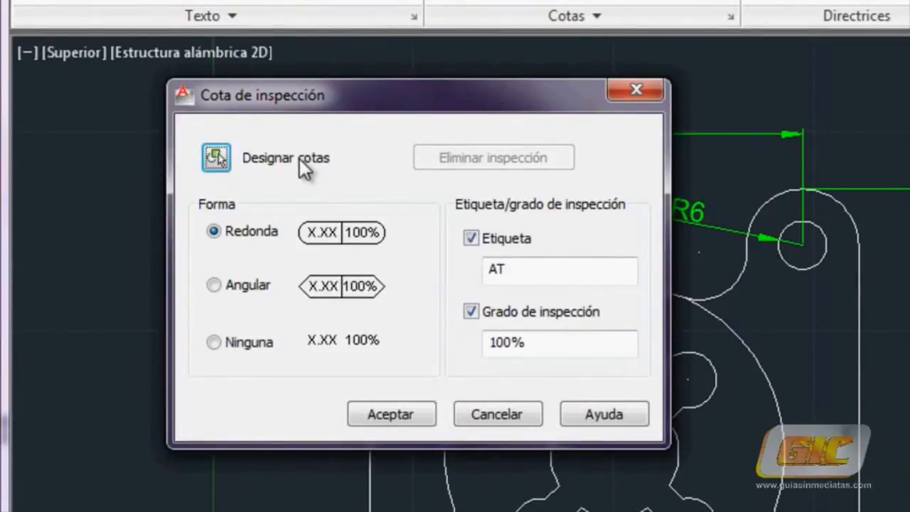
left_click(214, 155)
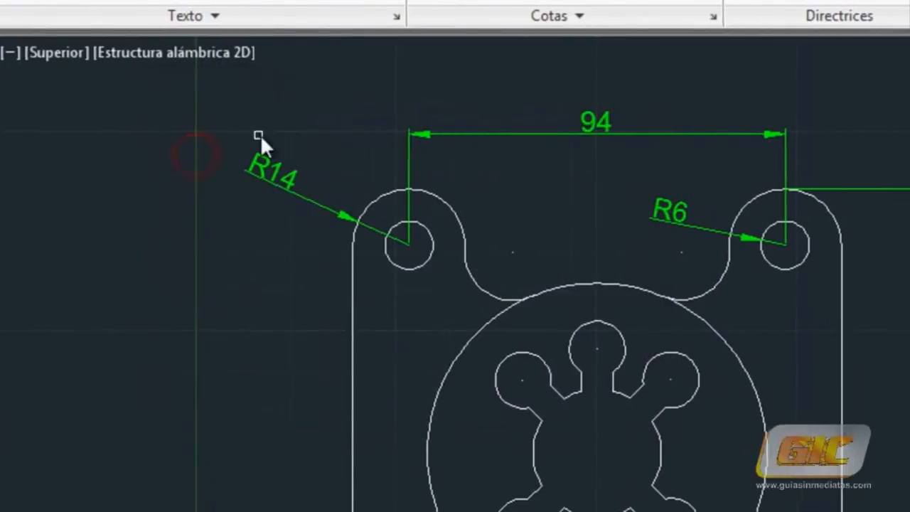
left_click(617, 133)
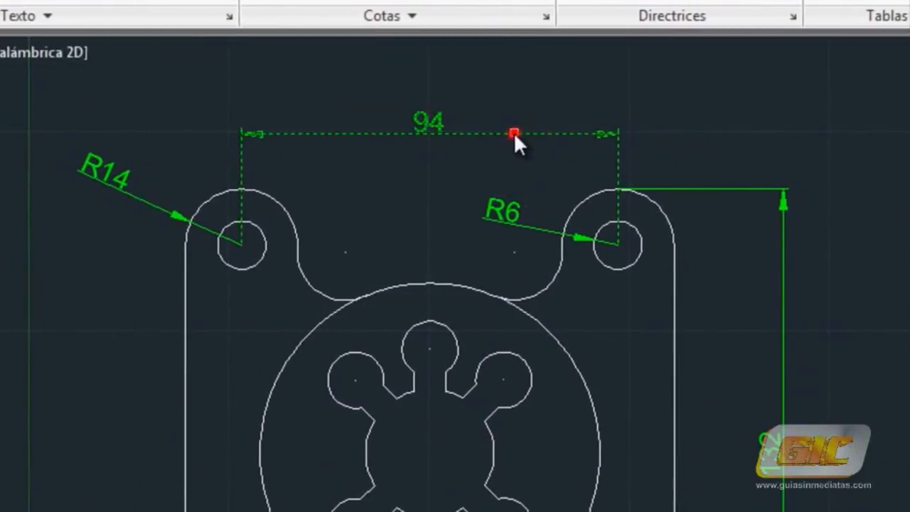
left_click(784, 283)
right_click(749, 284)
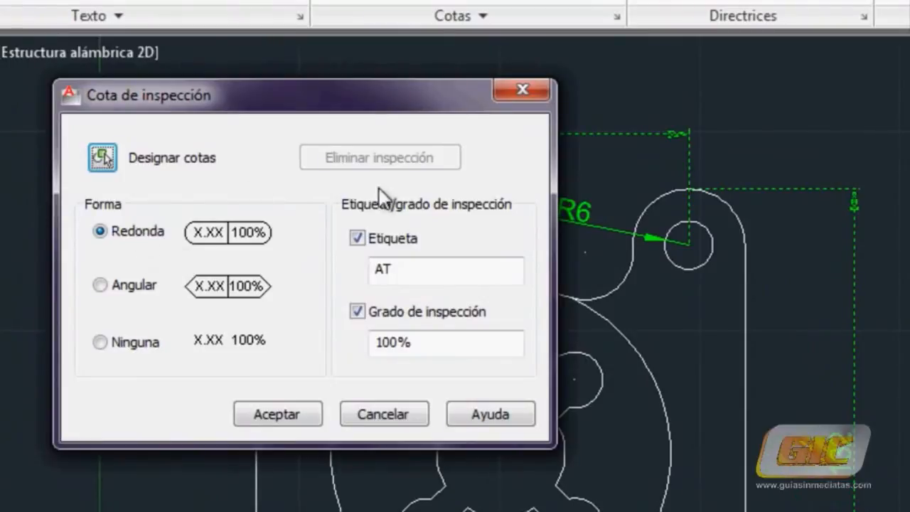
left_click_drag(431, 265, 358, 270)
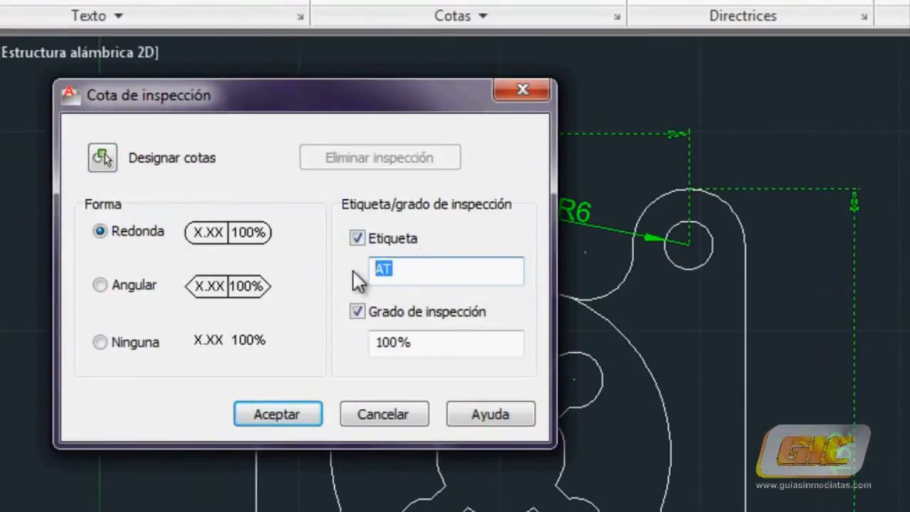
type("AT")
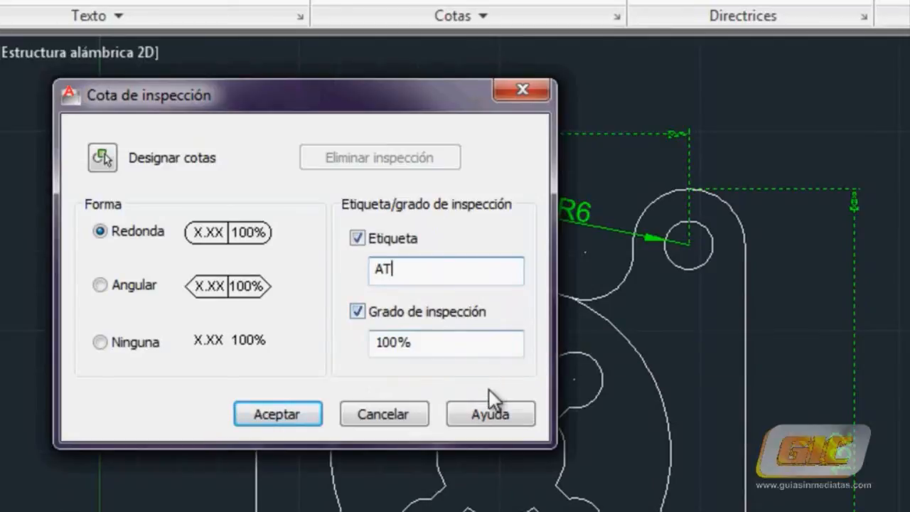
left_click(279, 414)
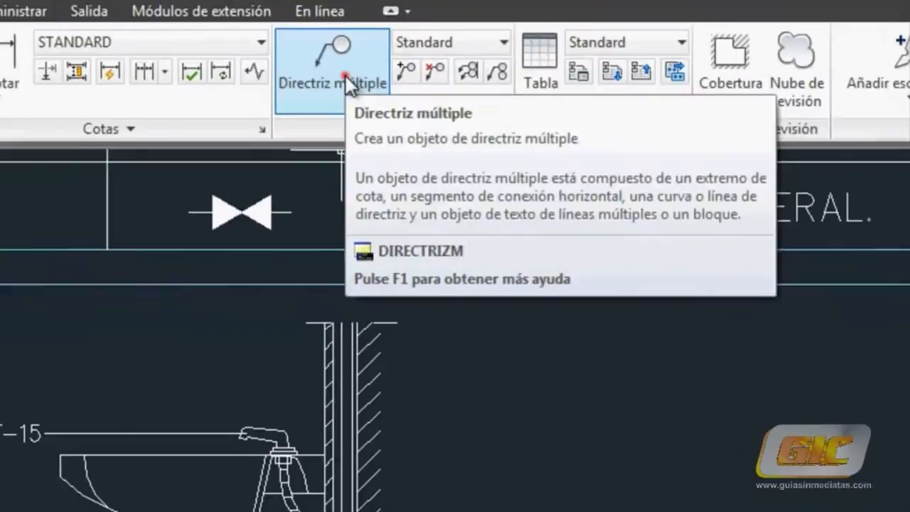
Add a straight multileader from the pipe elbow in the wall, with the two-line text "Rellenar con masilla / plástica" beside the wall section.
left_click(399, 118)
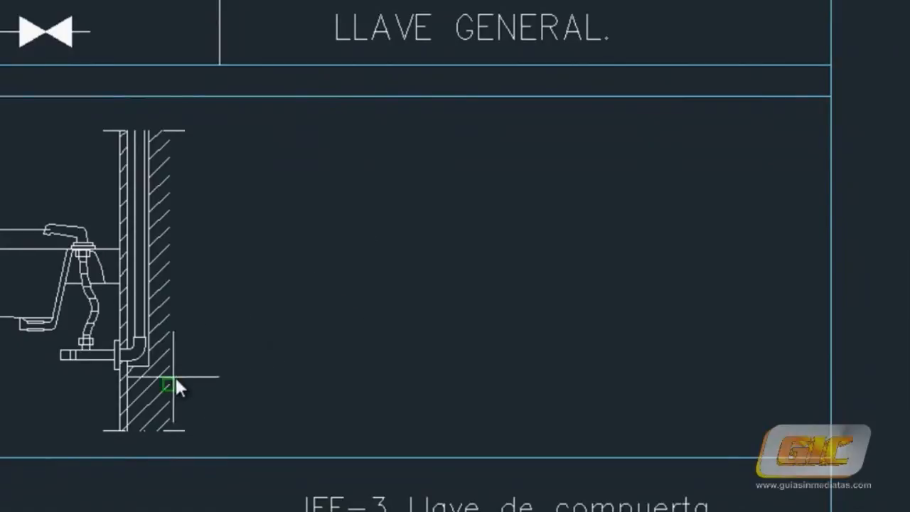
left_click(137, 355)
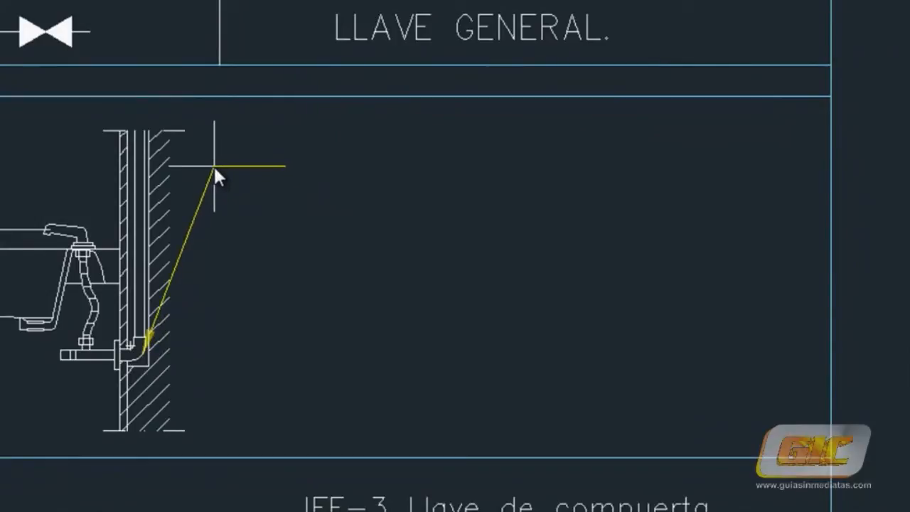
left_click(204, 169)
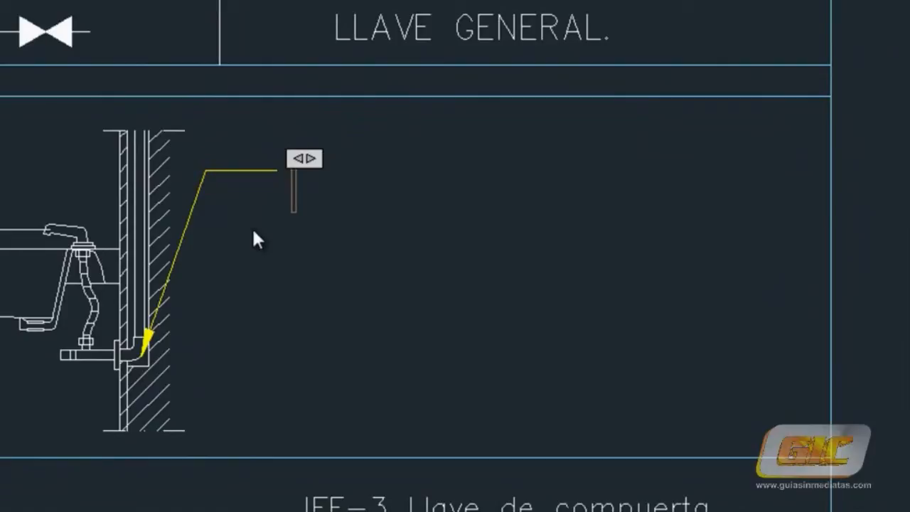
type("Re")
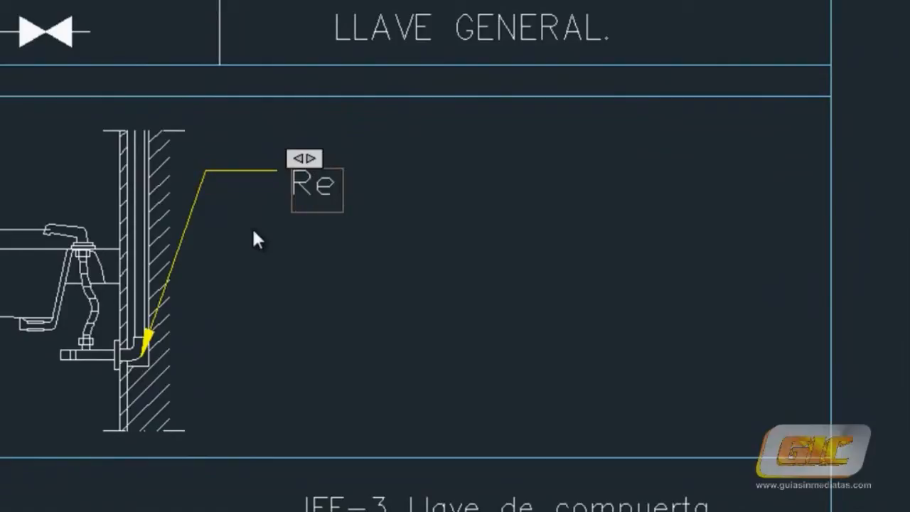
type("llenar con m")
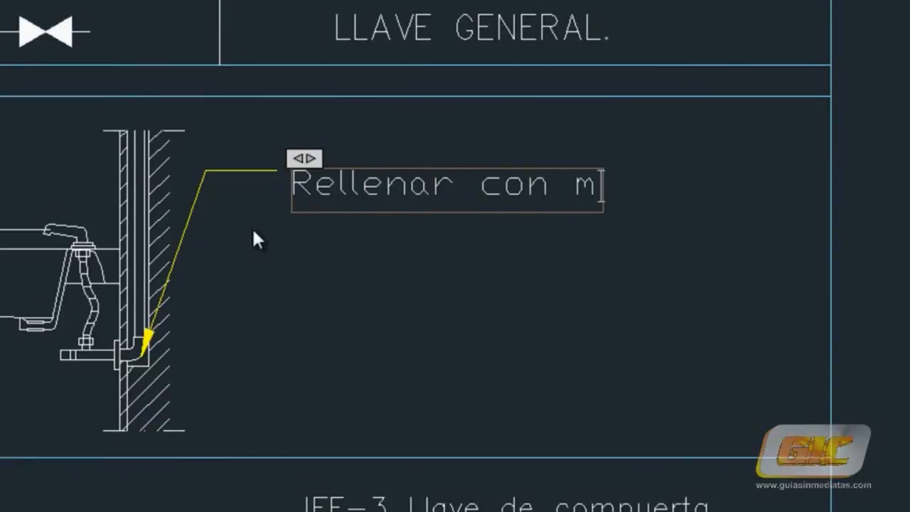
type("asilla)")
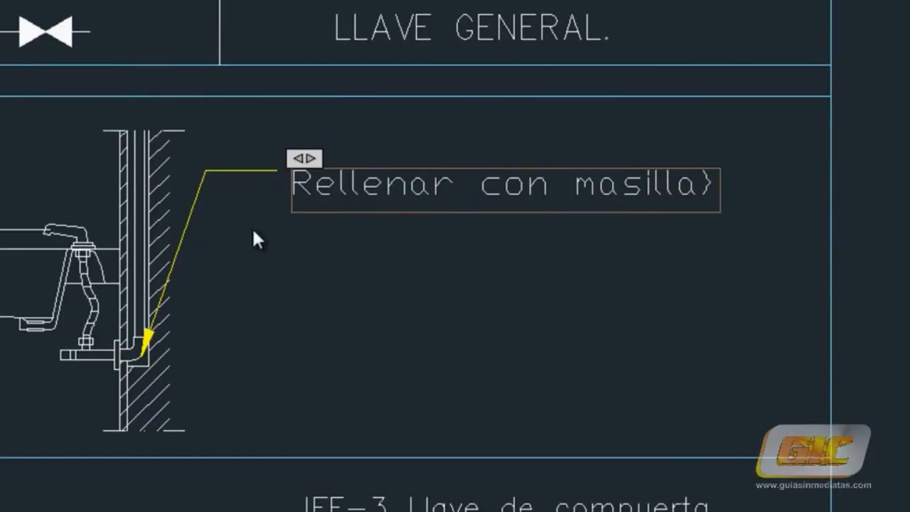
key("BackSpace")
key("Return")
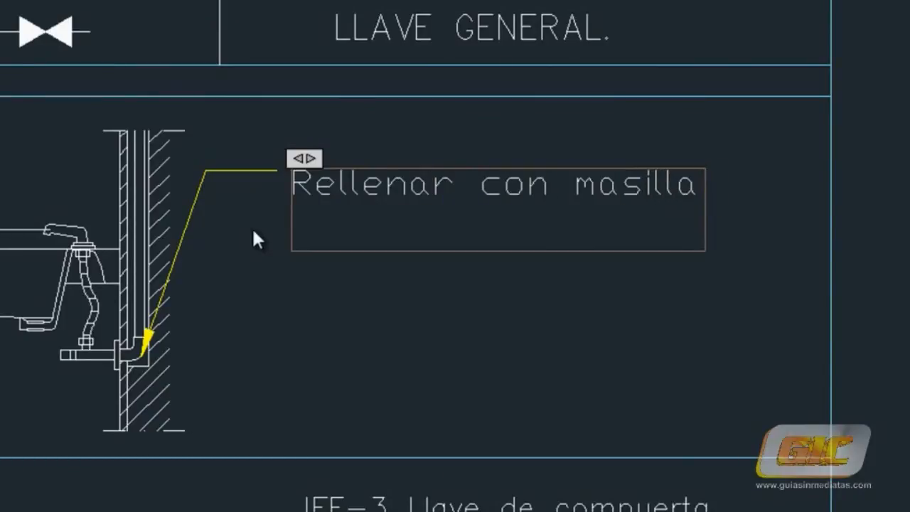
type("plást")
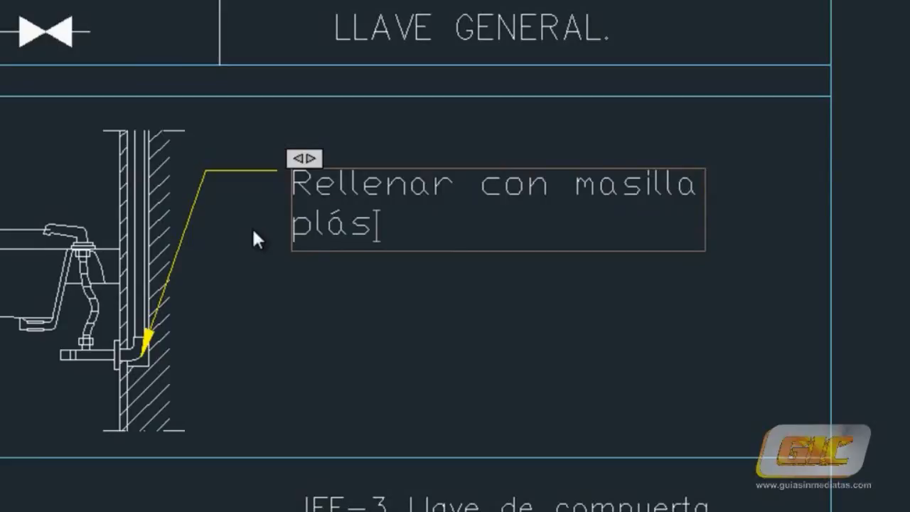
type("ica")
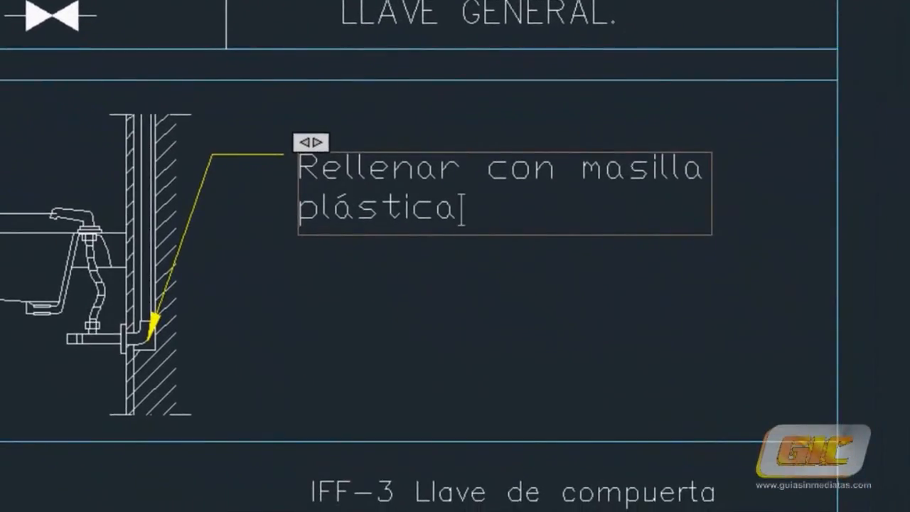
left_click(723, 39)
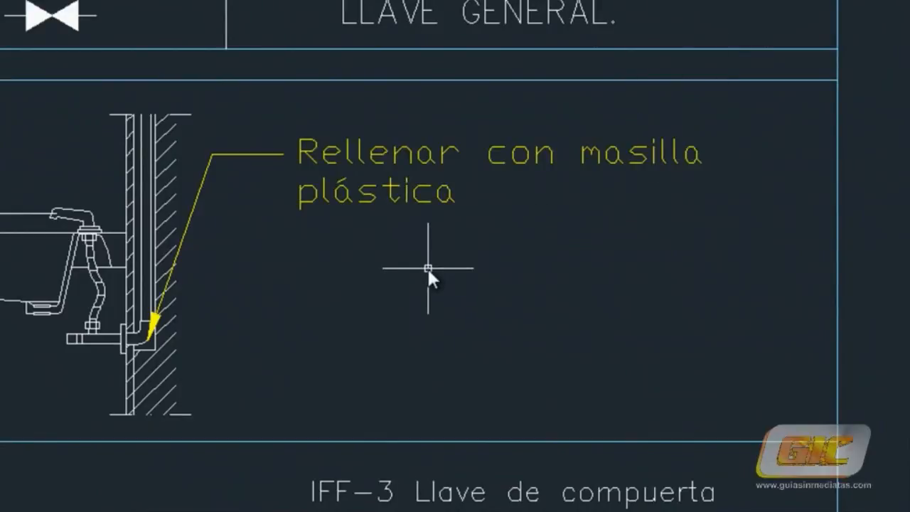
Delete the straight "Rellenar con masilla plástica" multileader.
left_click(428, 237)
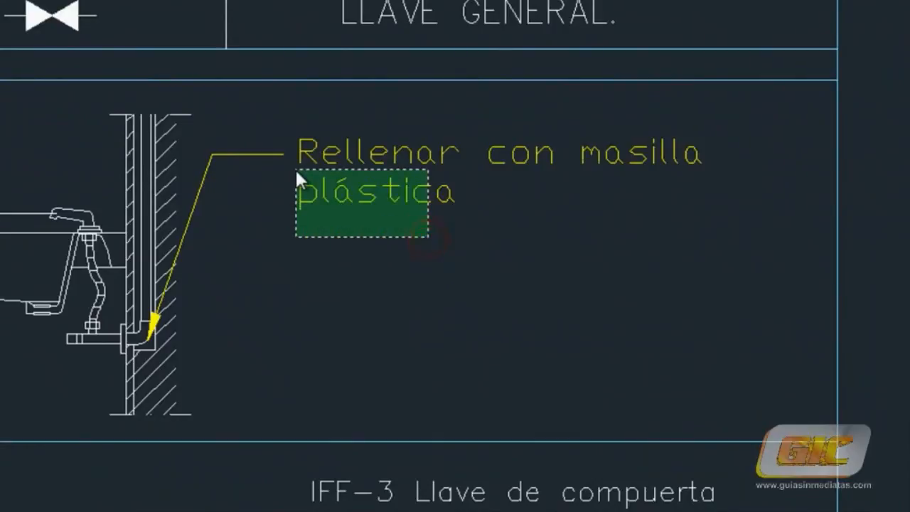
left_click(295, 167)
key("Delete")
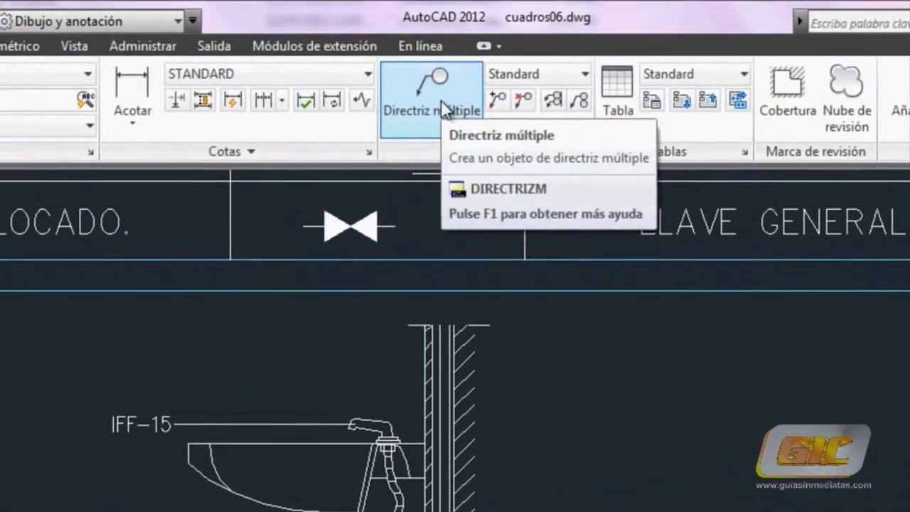
Start another multileader and set its leader type option to sPline.
left_click(442, 105)
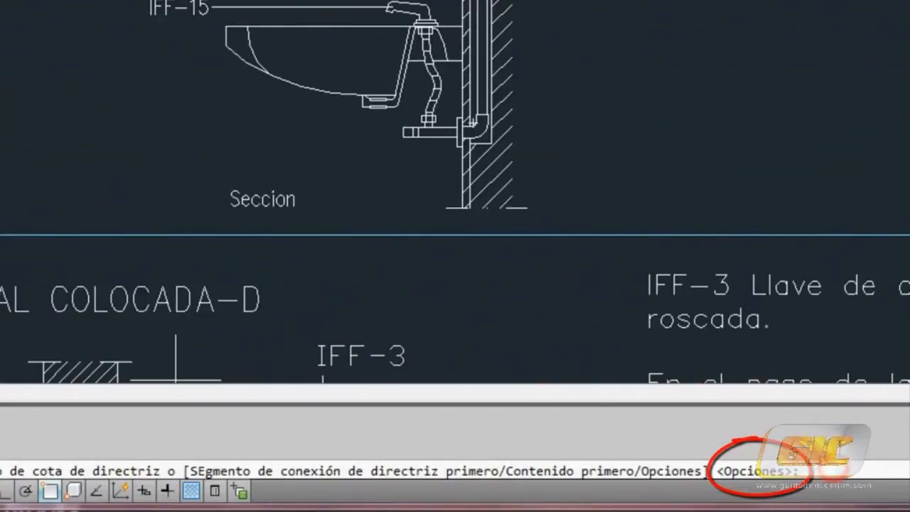
key("Return")
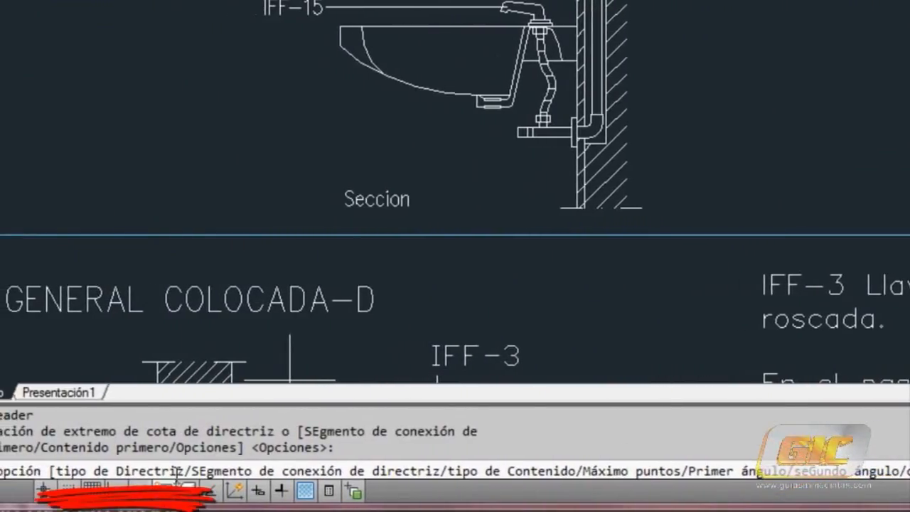
left_click(136, 473)
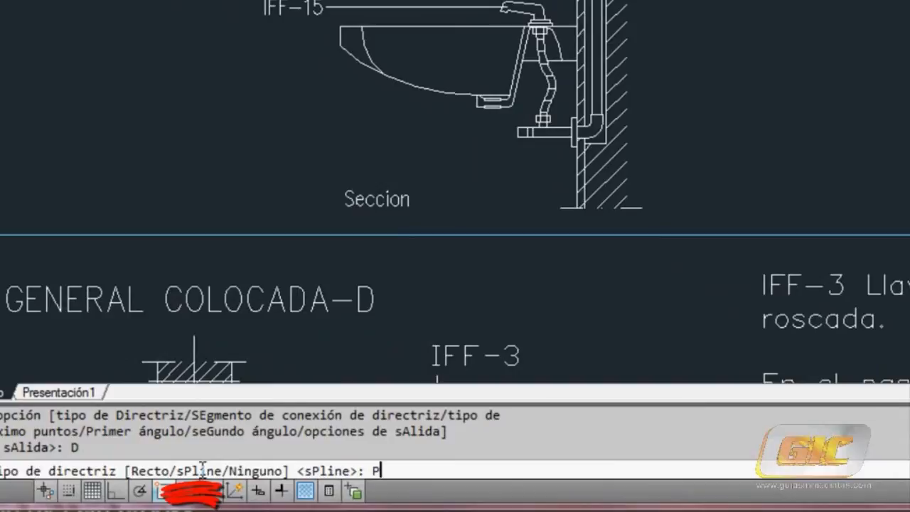
type("P")
key("Return")
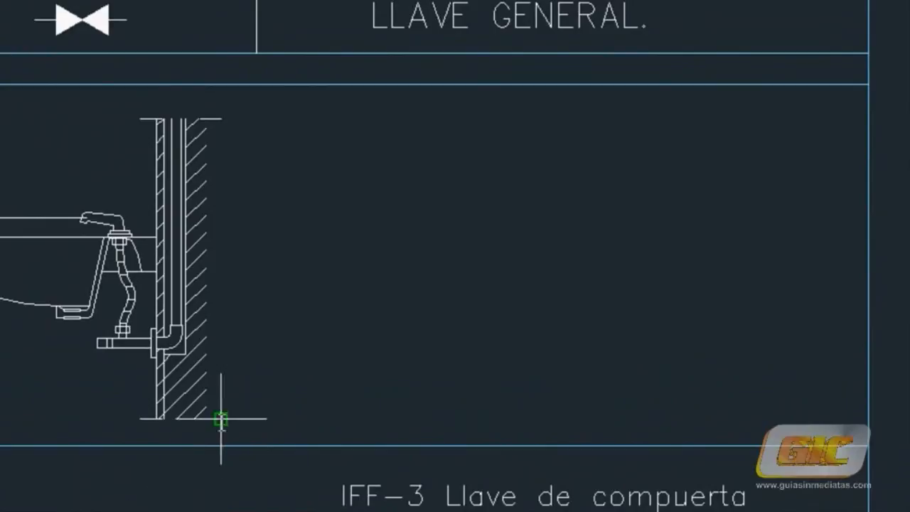
Place the curved multileader from the pipe elbow to the open area beside the wall, with the two-line text "Rellenar con masilla / plástica".
left_click(176, 347)
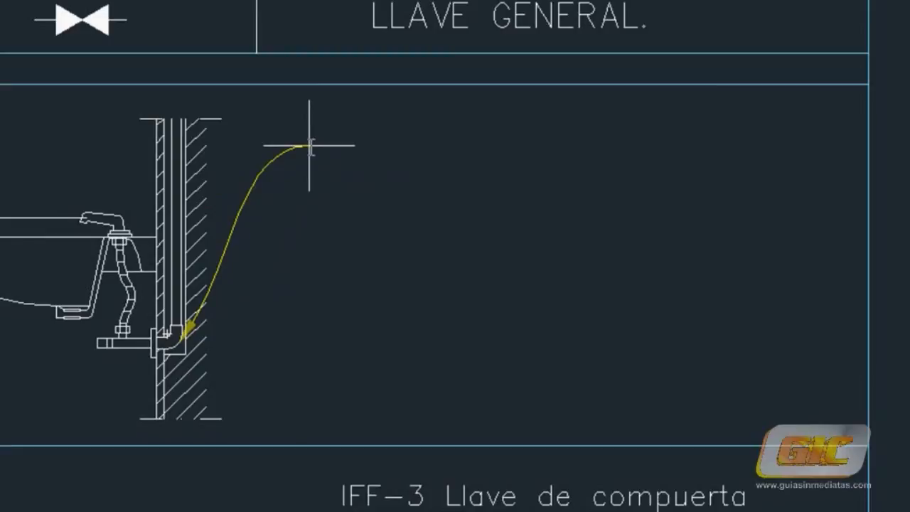
left_click(309, 146)
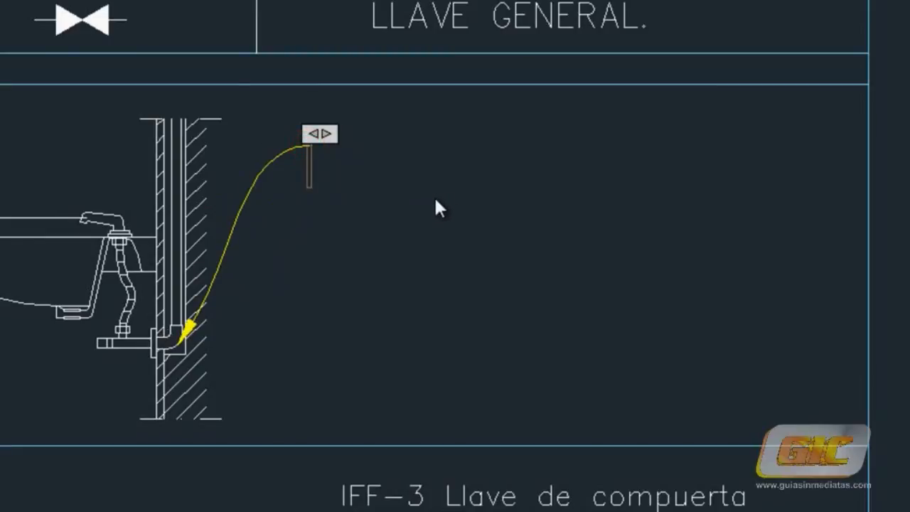
type("Re")
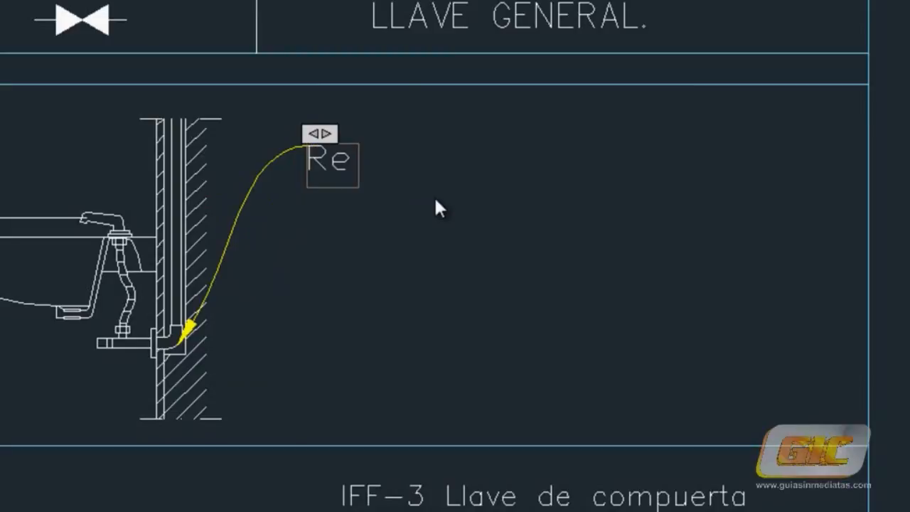
type("llenar con ma")
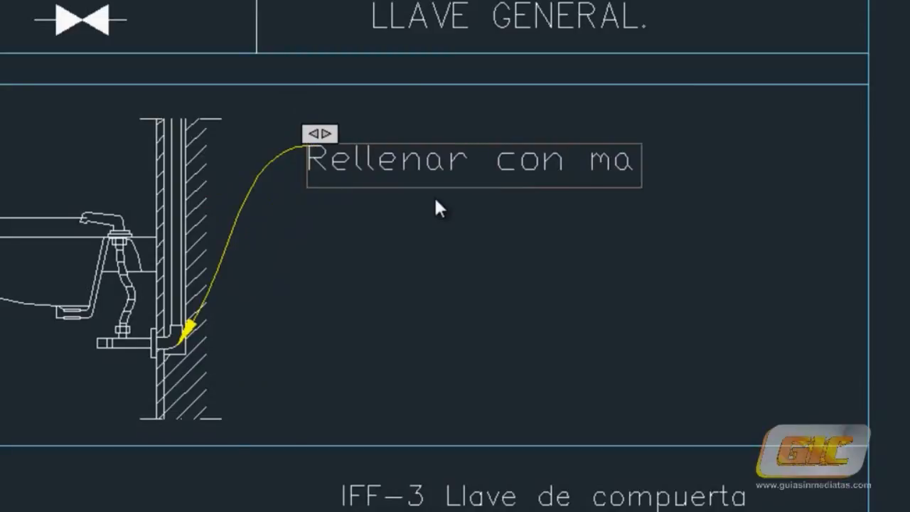
type("silla")
key("Return")
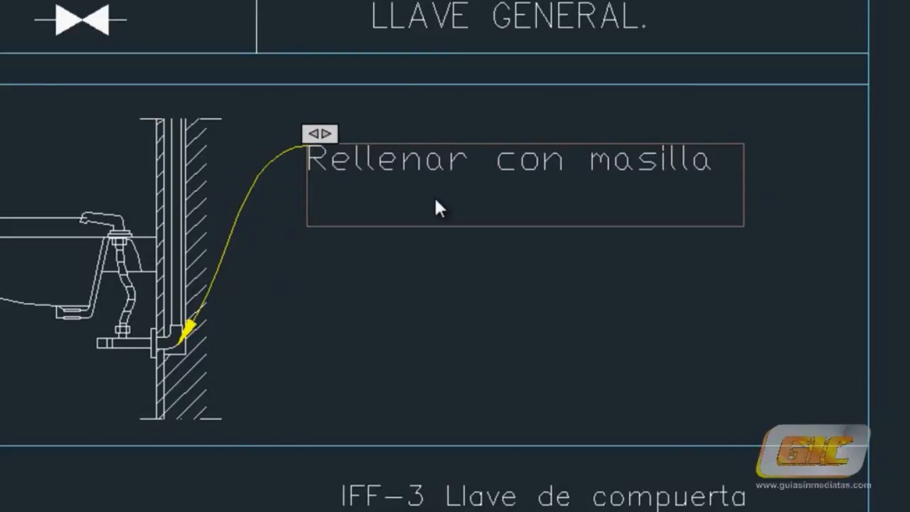
type("plástic")
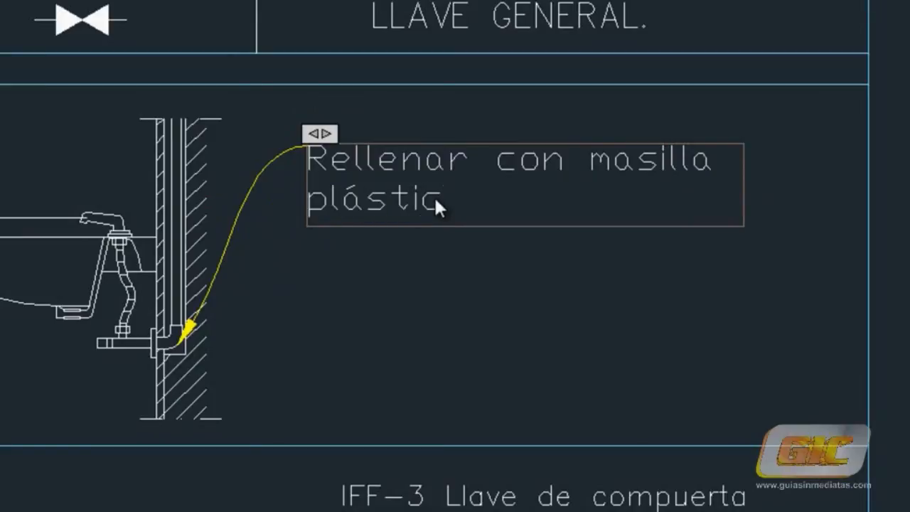
type("a")
left_click(458, 292)
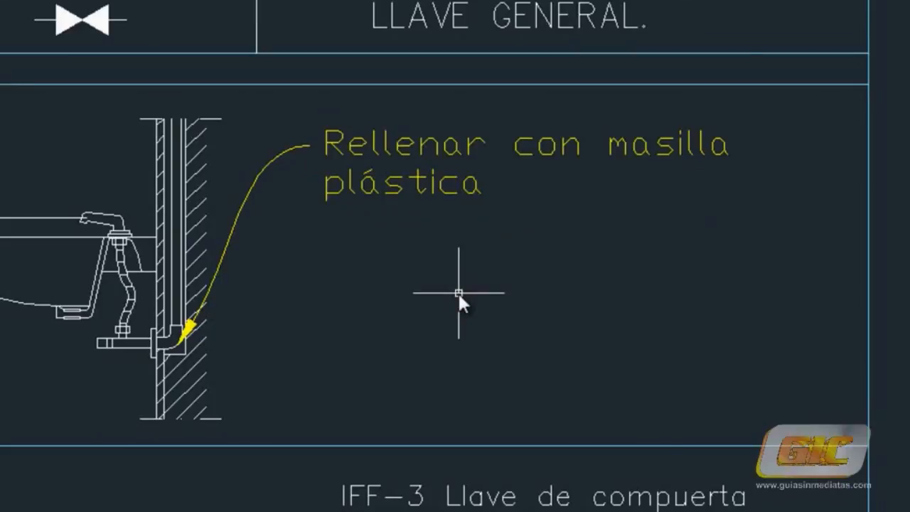
Delete the curved "Rellenar con masilla plástica" multileader.
left_click(485, 229)
left_click(357, 151)
key("Delete")
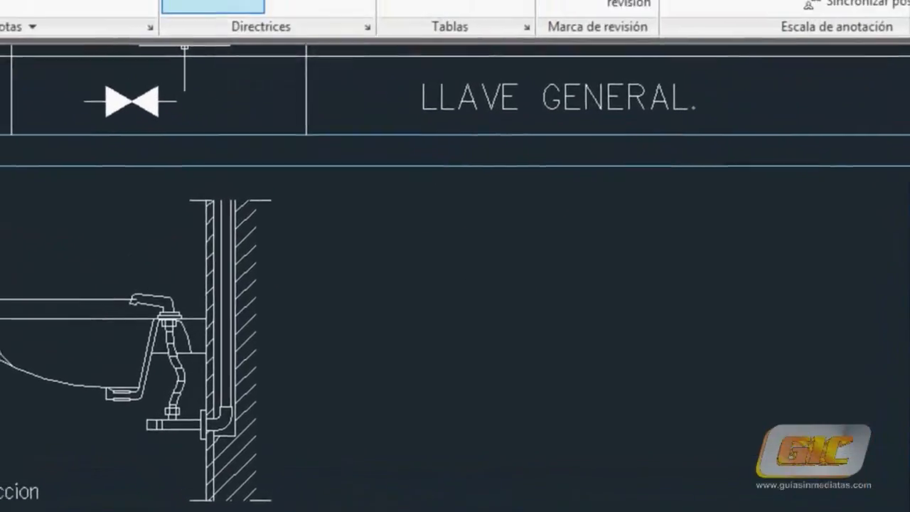
Open the Standard multileader style for modification and review its leader structure and leader format settings.
left_click(429, 59)
left_click(440, 75)
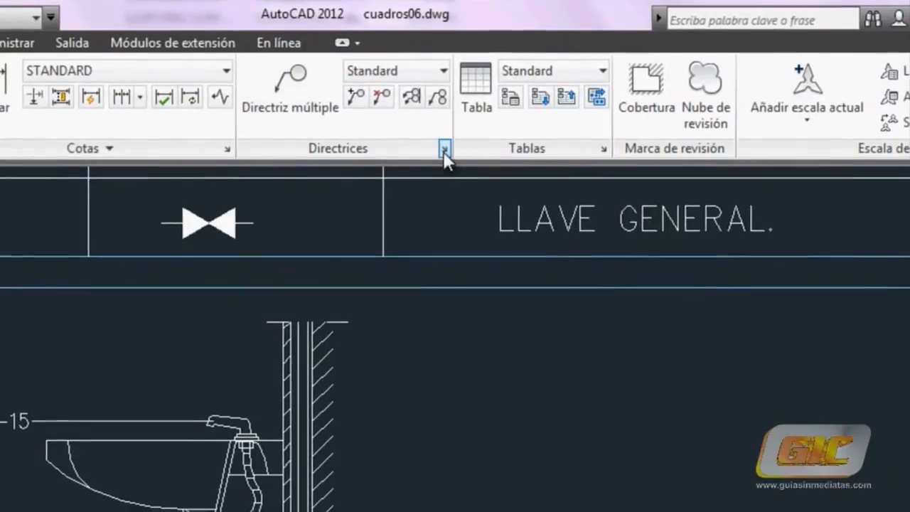
left_click(443, 152)
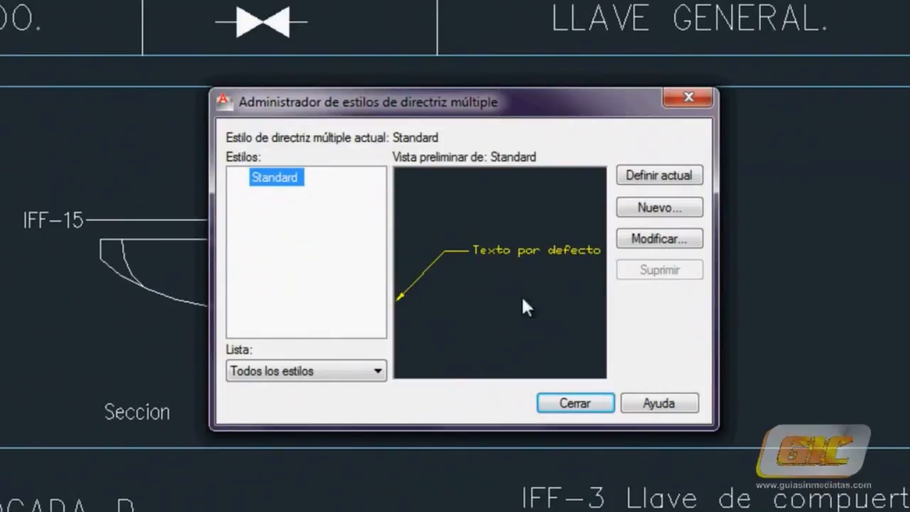
left_click(673, 240)
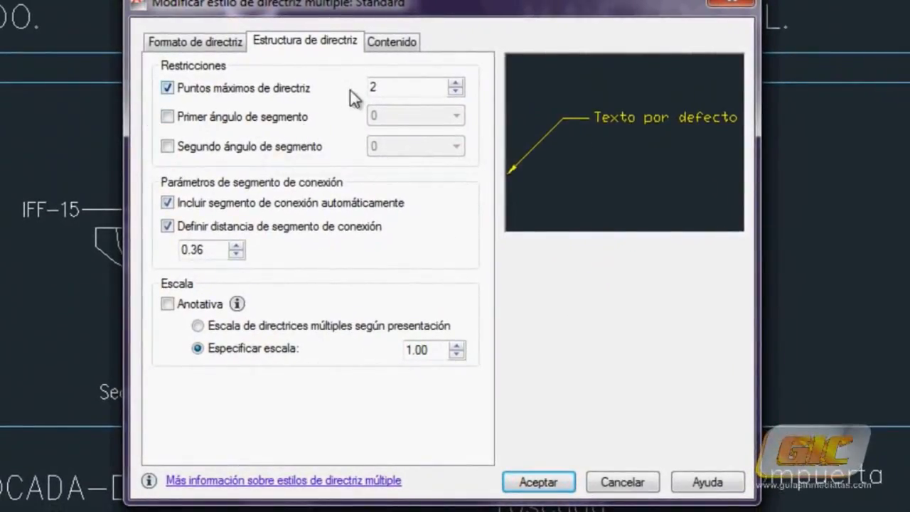
left_click(430, 87)
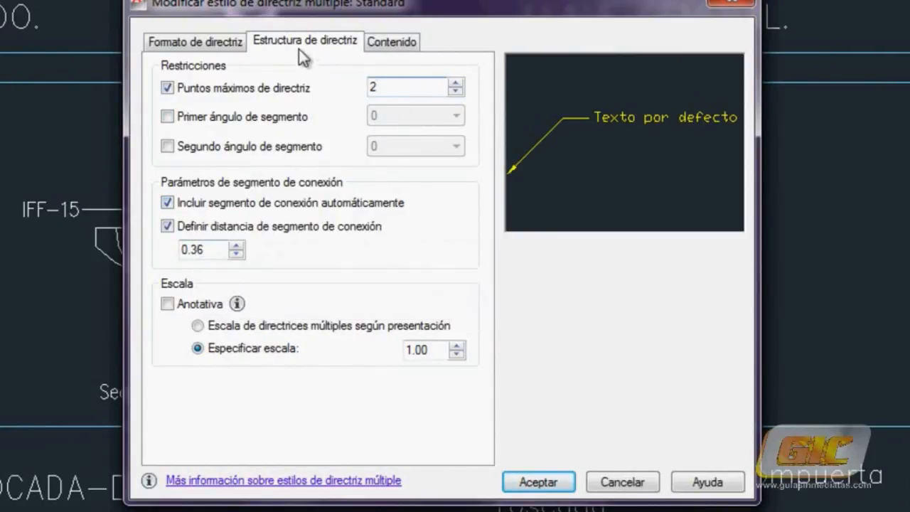
left_click(194, 47)
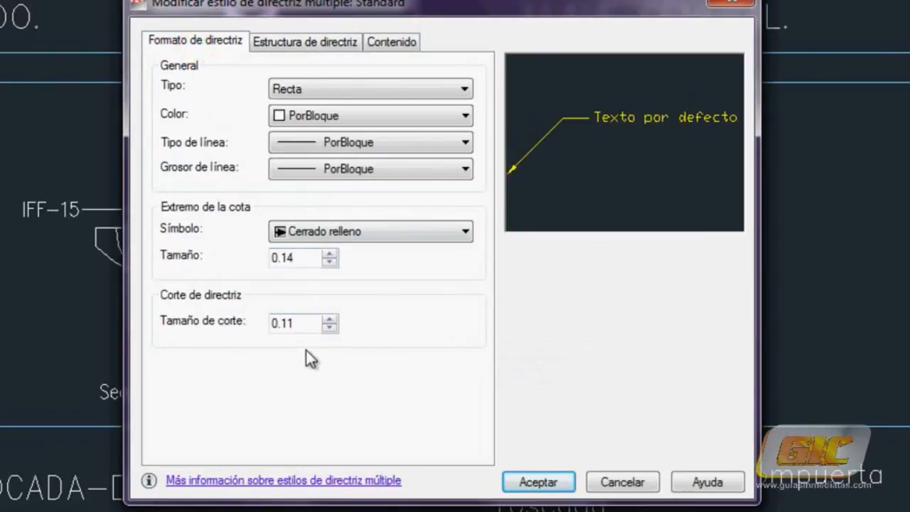